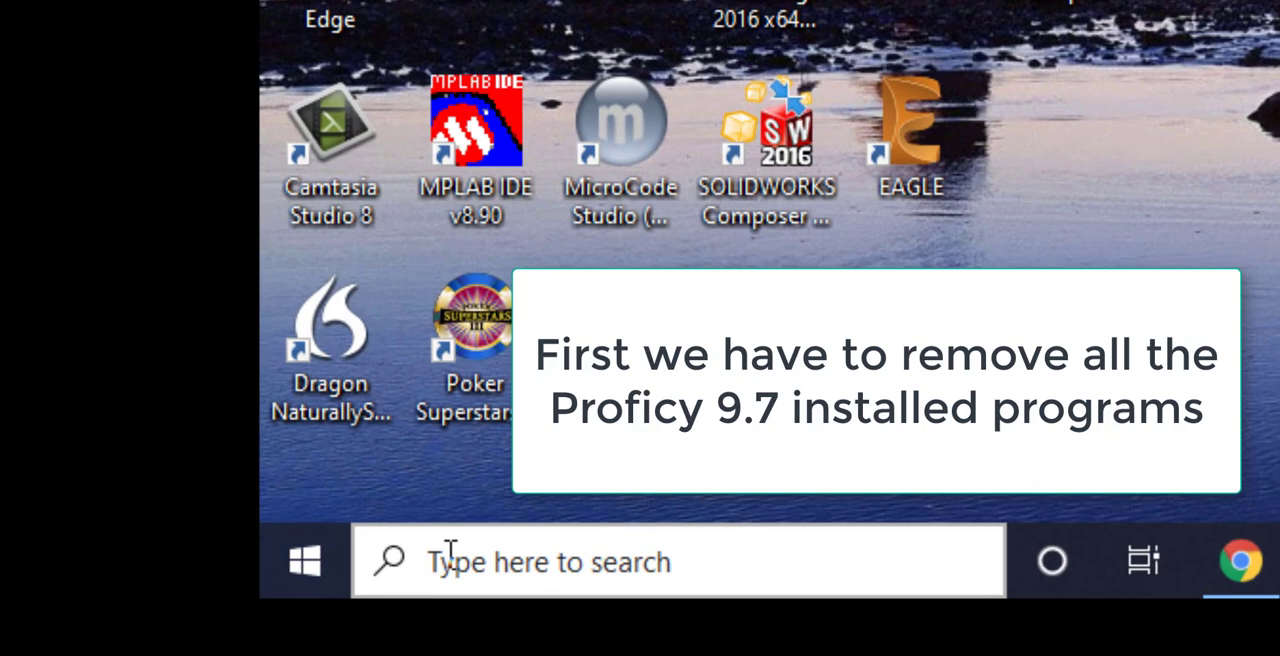
# Search Windows for "add" and open the Add or remove programs settings.
pyautogui.click(450, 555)
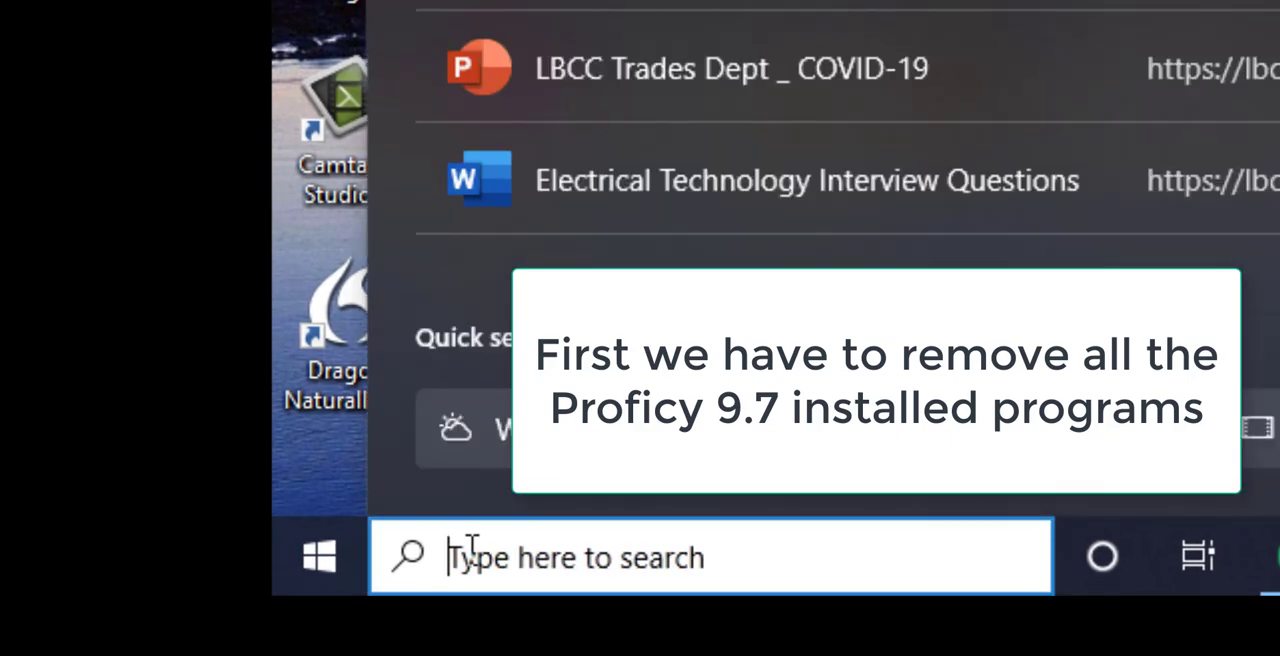
pyautogui.write('add')
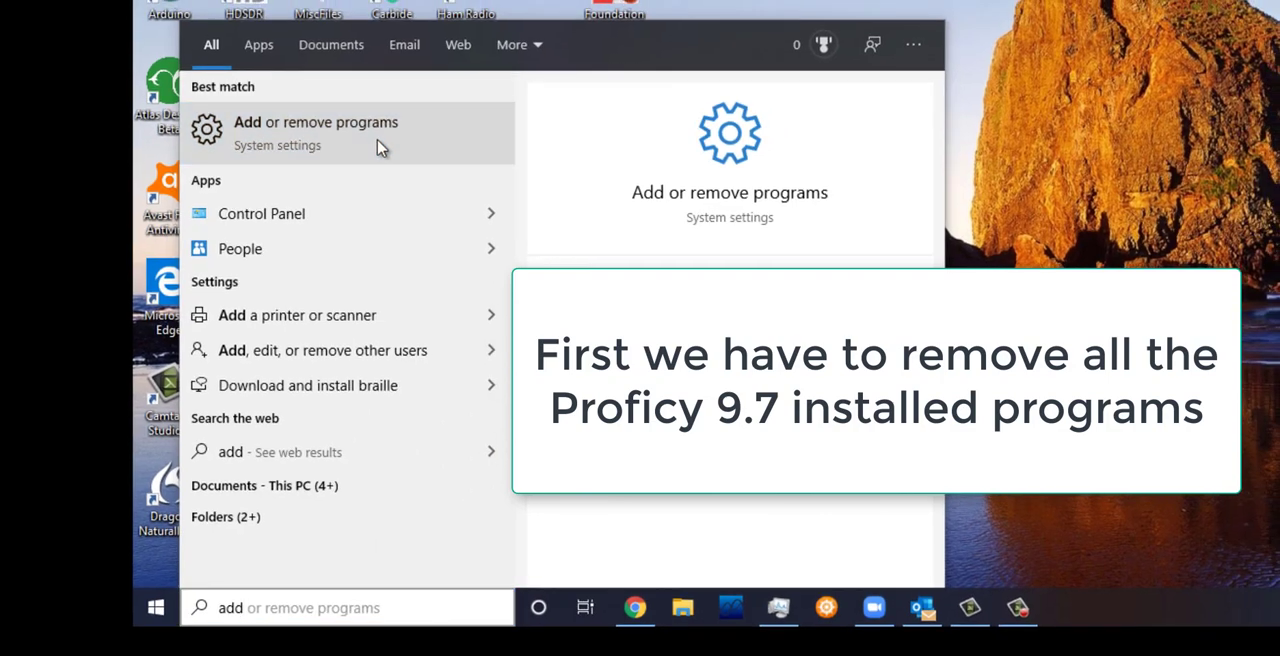
pyautogui.click(380, 147)
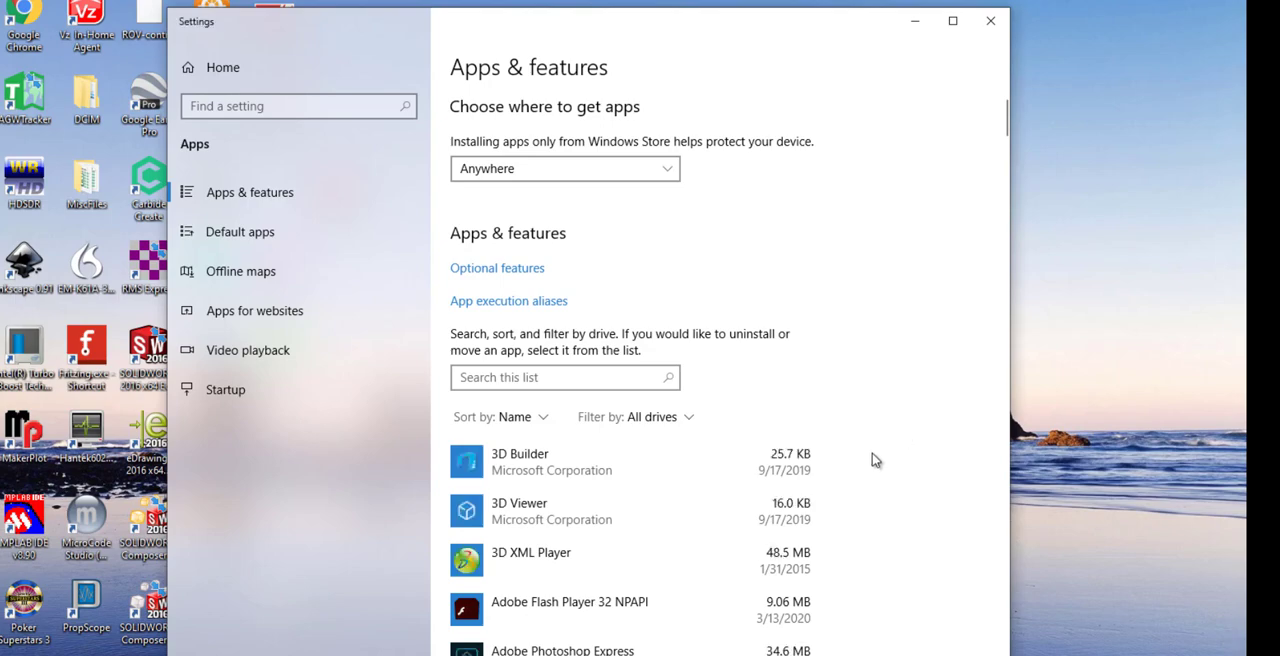
# Uninstall Proficy Machine Edition from the installed apps and decline the immediate system restart.
pyautogui.scroll(-15, 872, 460)
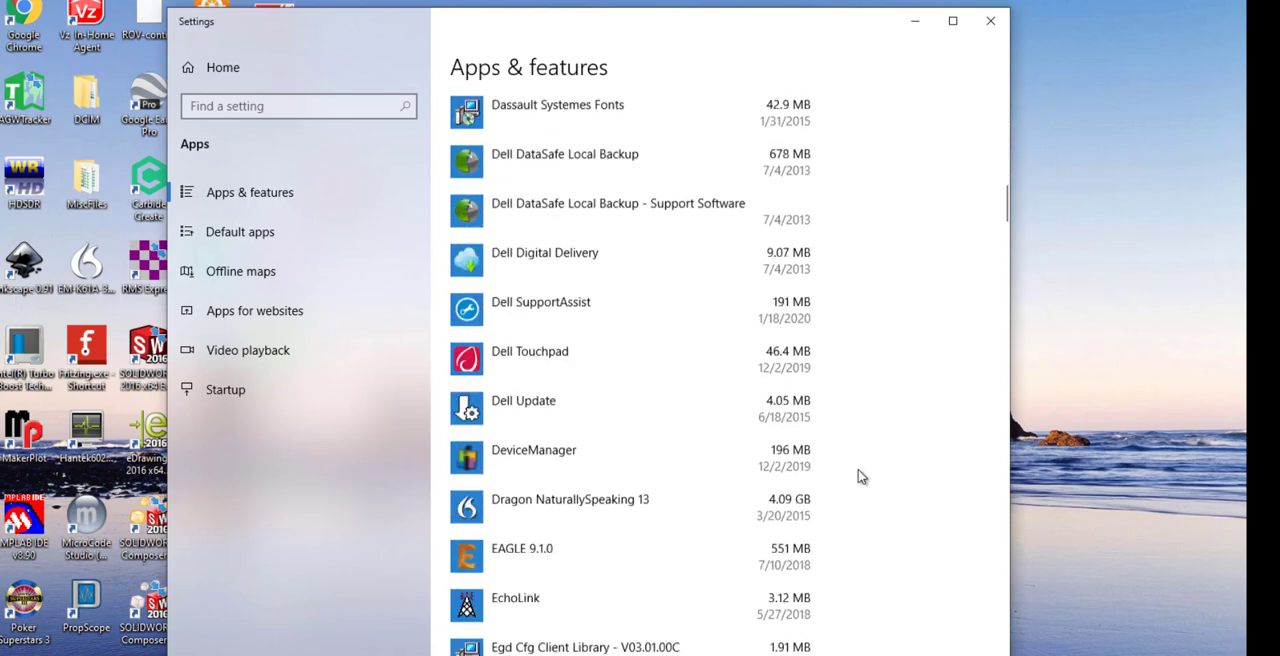
pyautogui.scroll(-20, 862, 477)
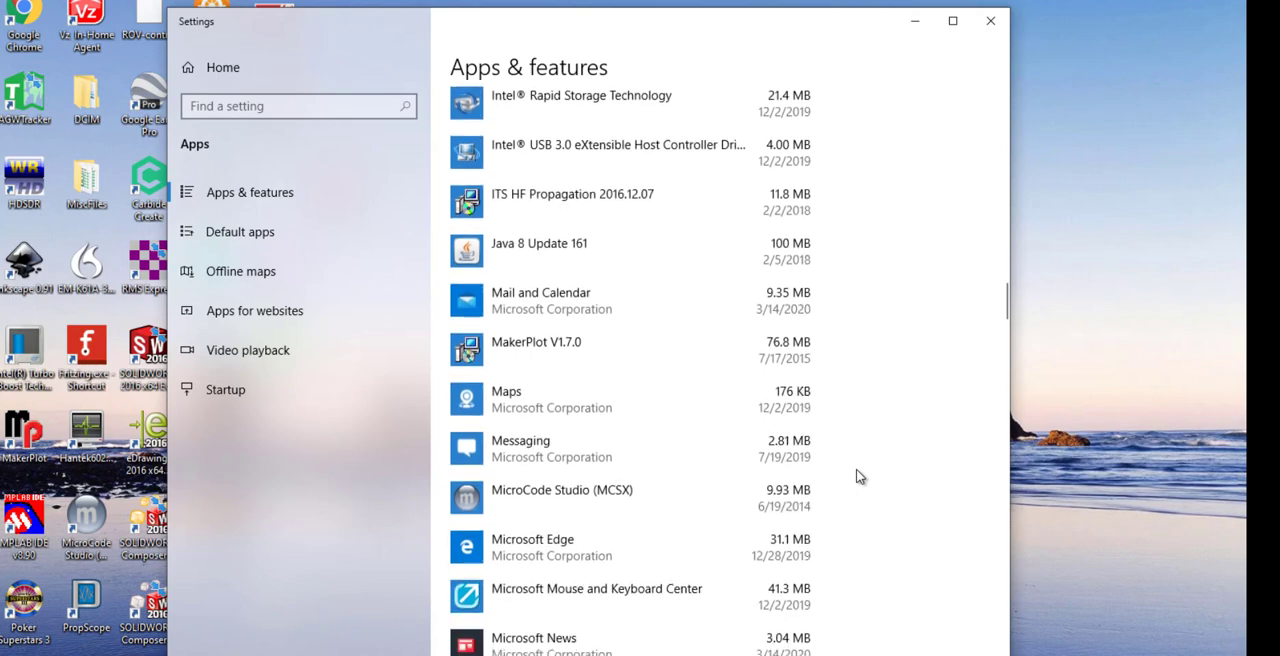
pyautogui.scroll(-20, 860, 477)
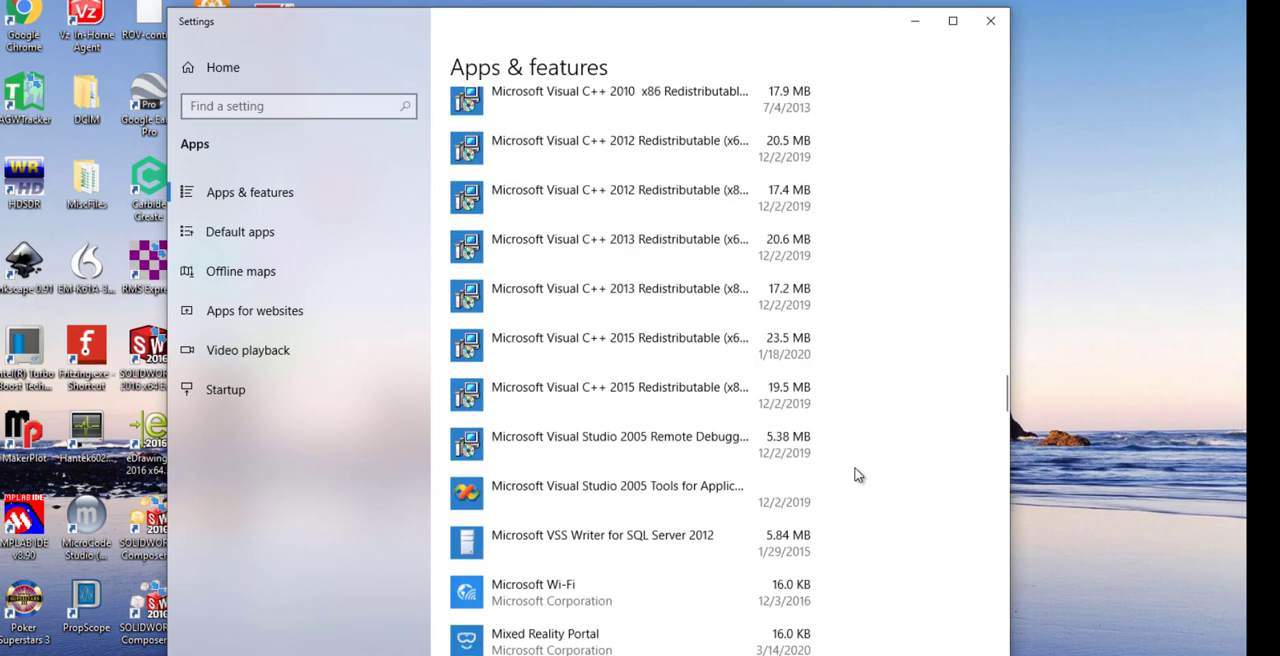
pyautogui.scroll(-10, 858, 475)
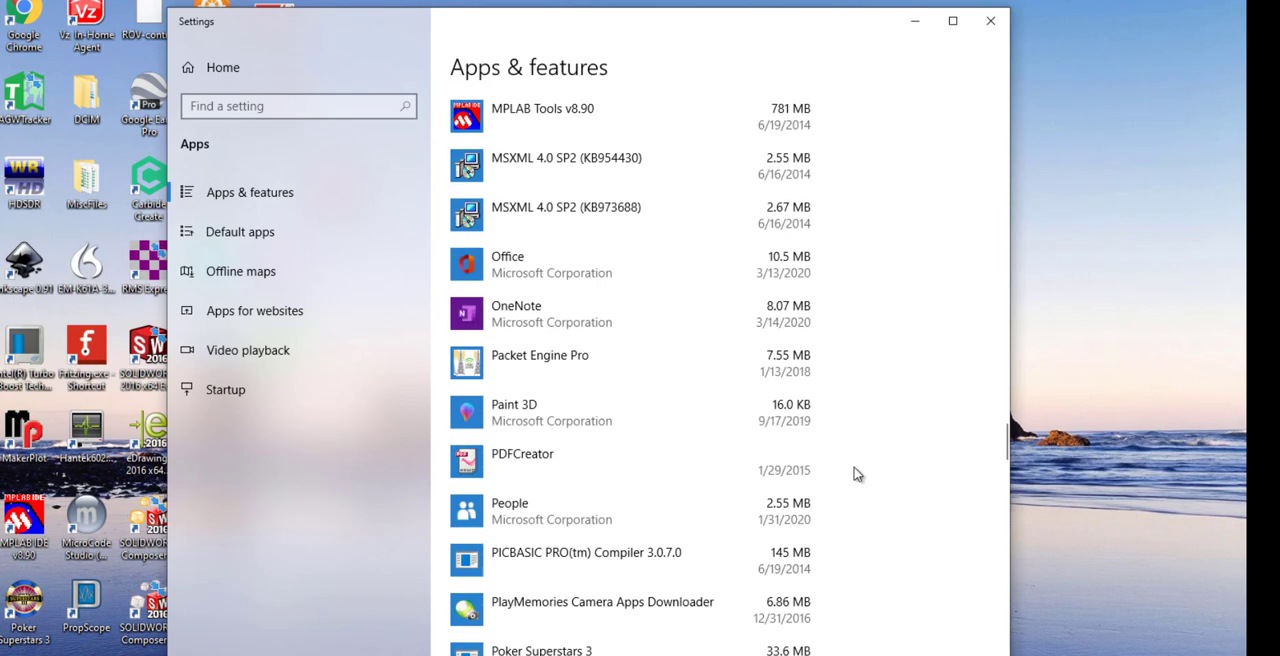
pyautogui.scroll(-8, 864, 469)
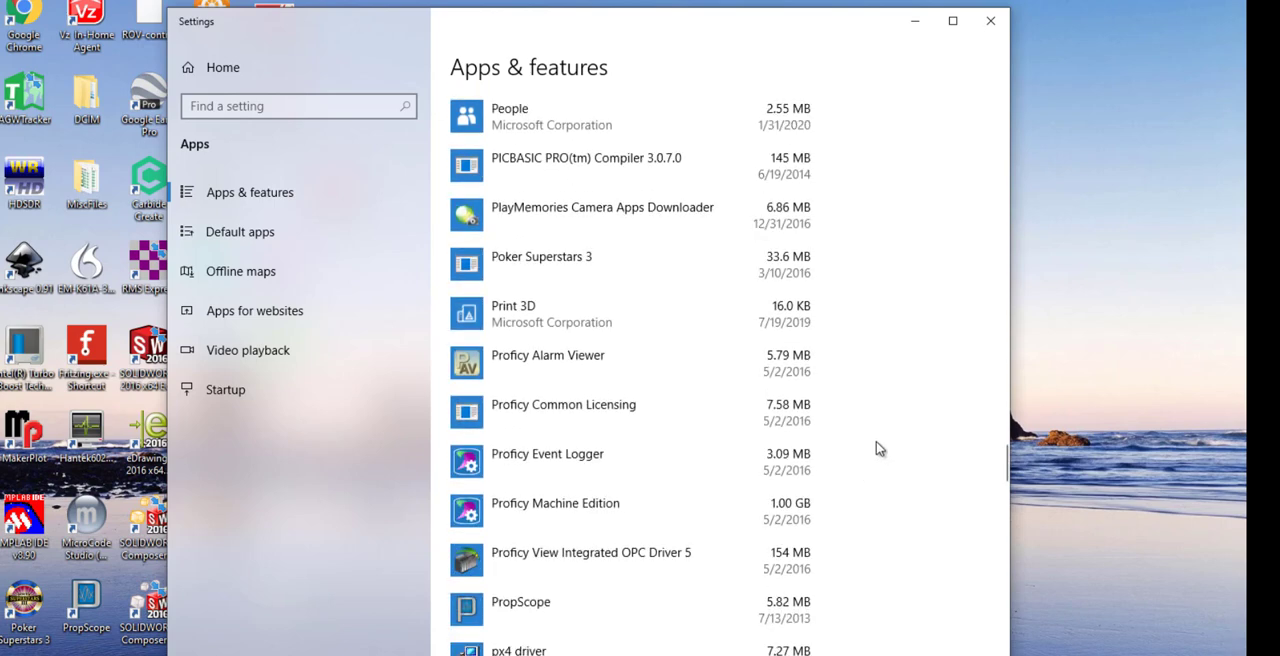
pyautogui.scroll(-2, 915, 412)
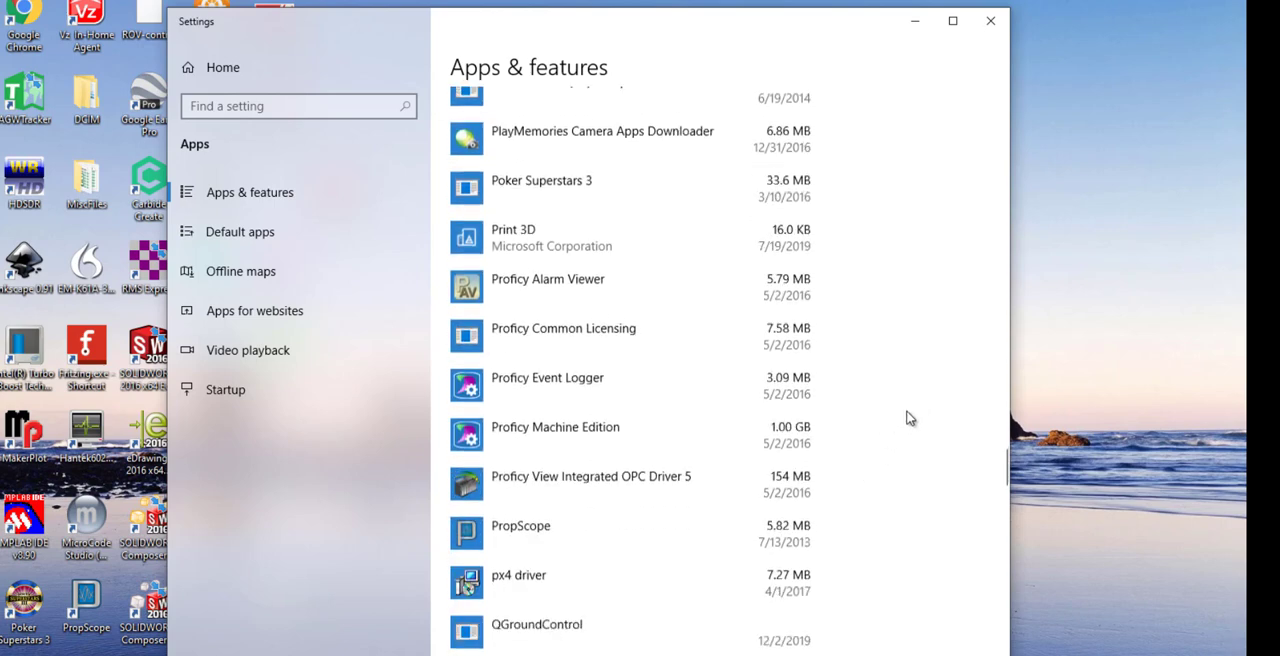
pyautogui.click(564, 426)
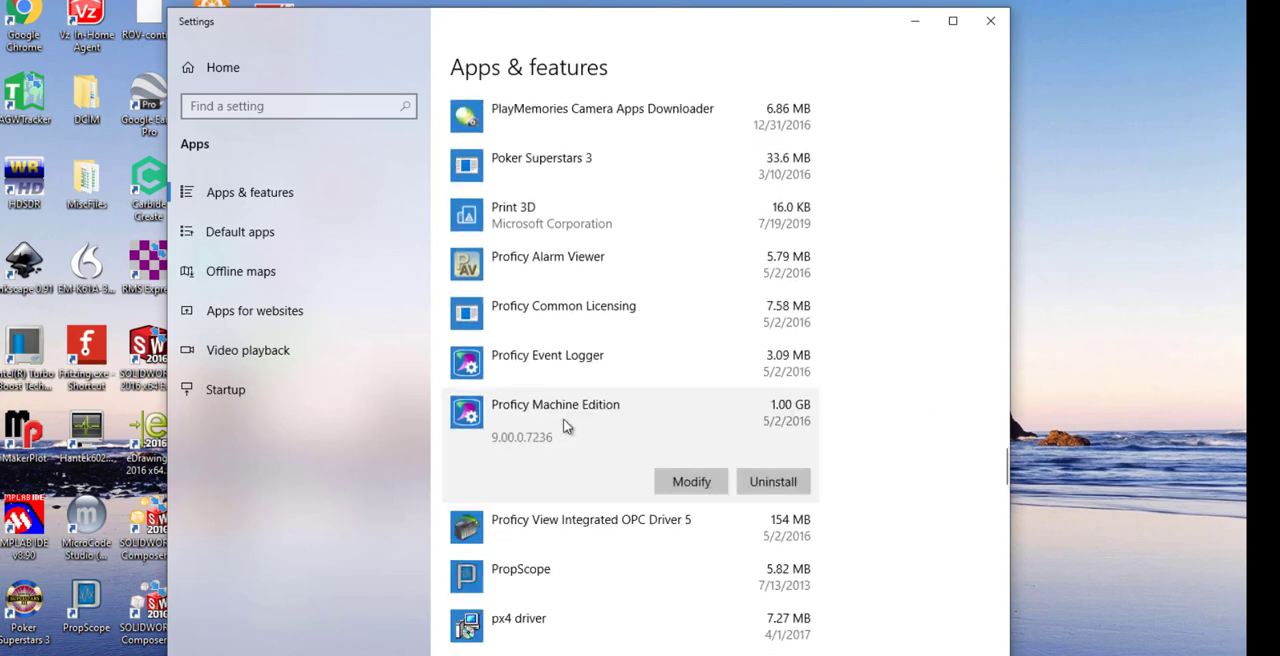
pyautogui.click(769, 481)
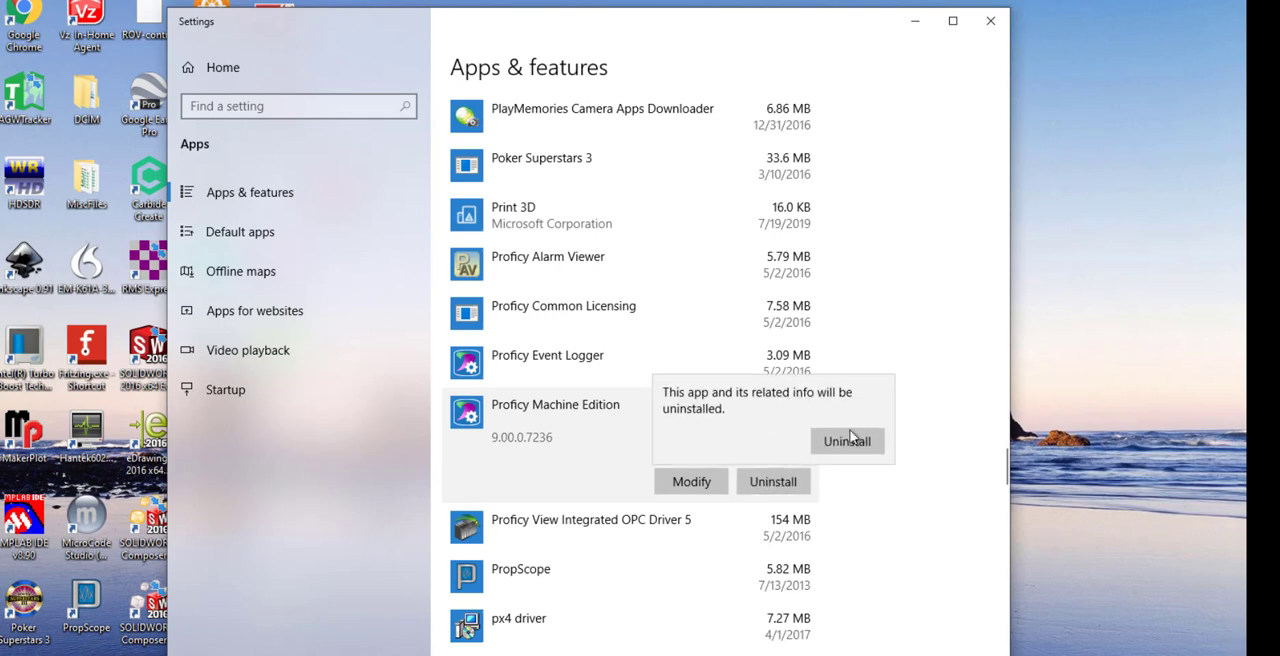
pyautogui.click(848, 440)
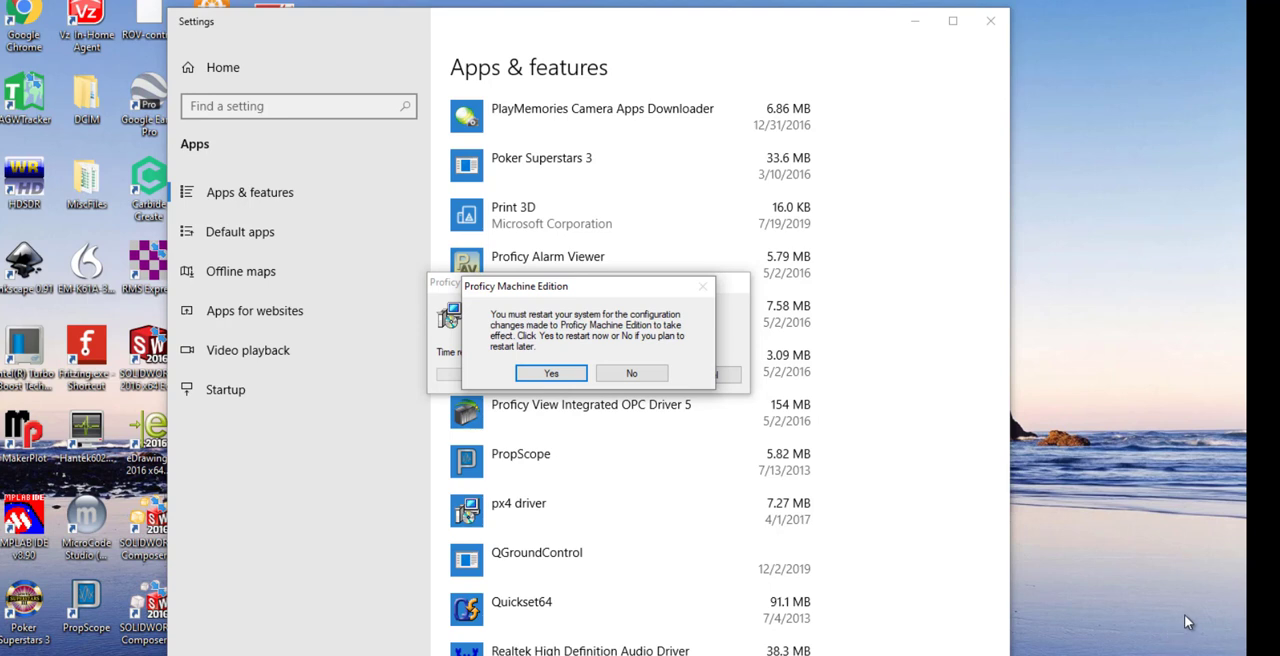
pyautogui.click(634, 374)
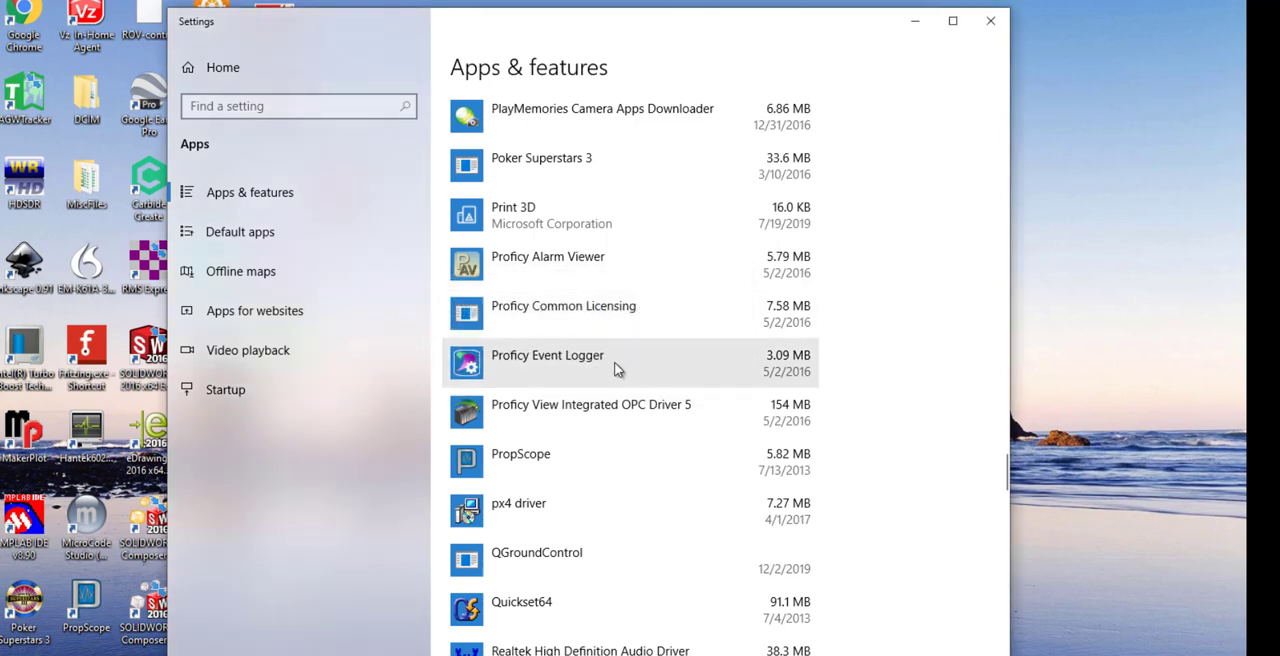
# Uninstall Proficy Event Logger, letting the uninstaller automatically close the running Proficy Log Server.
pyautogui.click(615, 368)
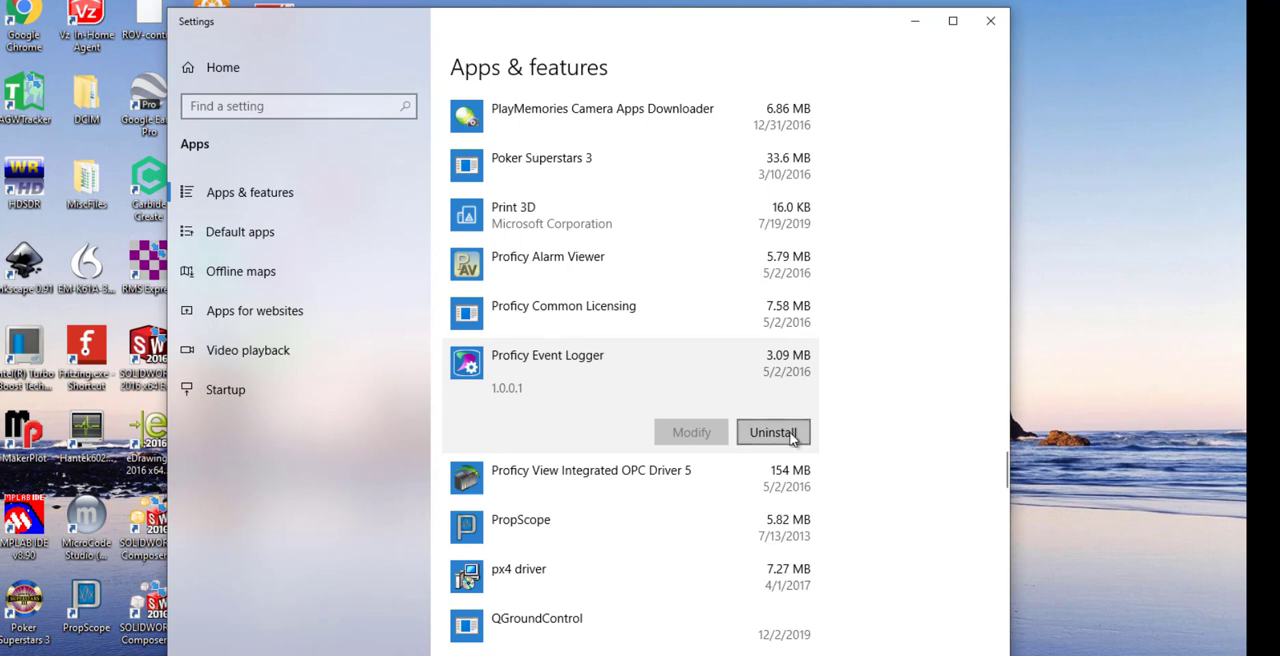
pyautogui.click(773, 432)
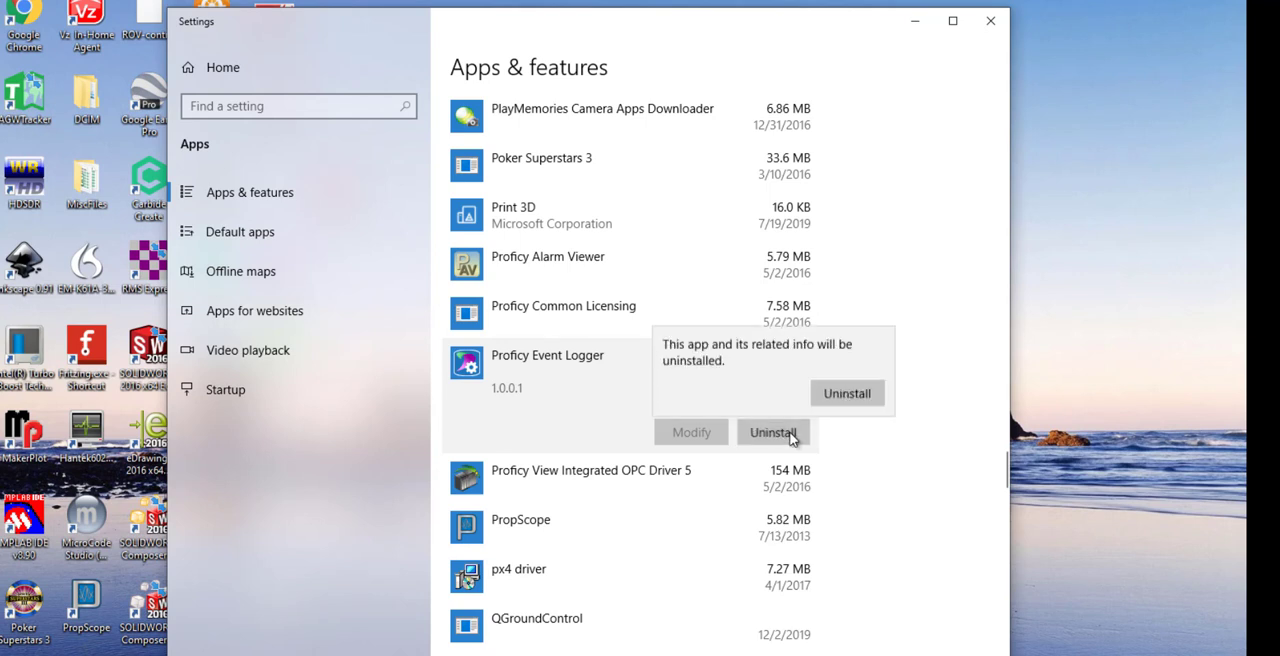
pyautogui.click(847, 392)
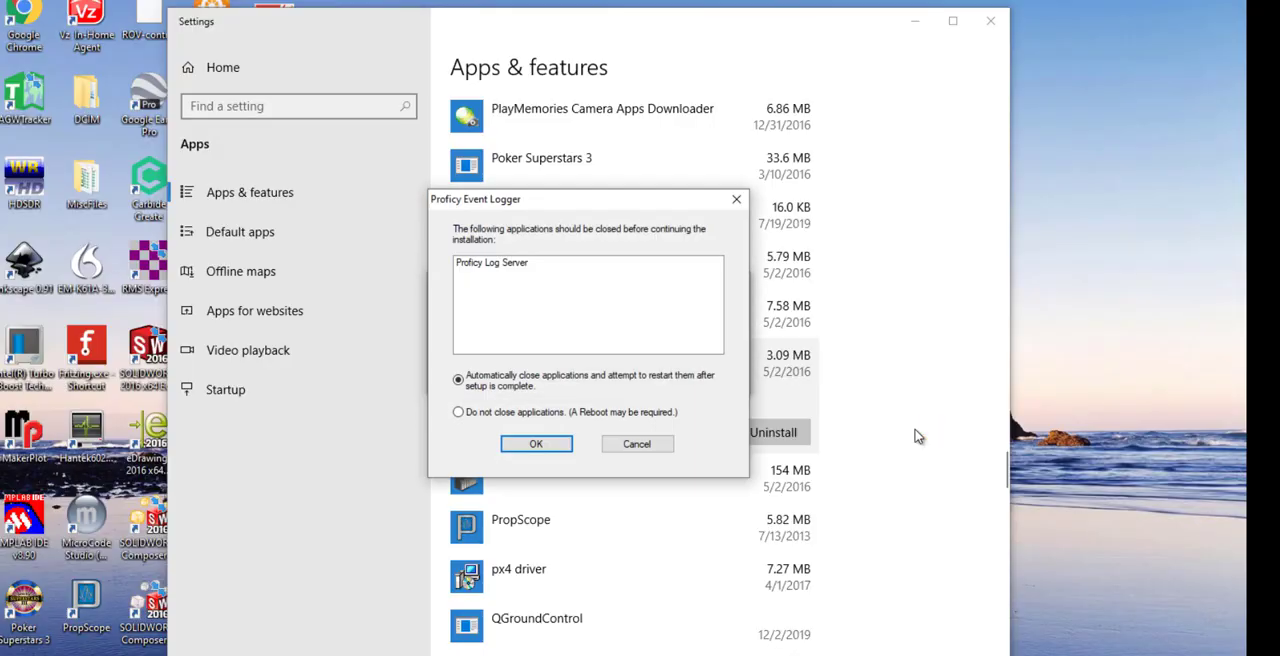
pyautogui.click(536, 446)
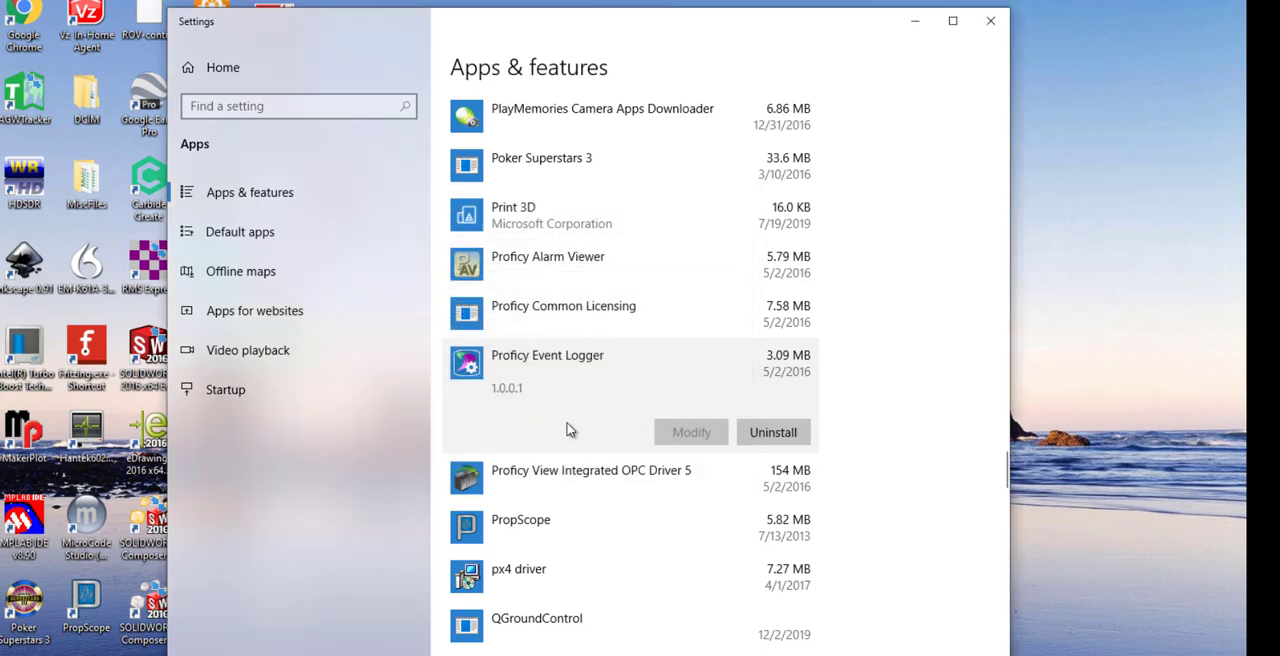
# Uninstall Proficy Common Licensing, completing its maintenance wizard with the Remove option for all installed features.
pyautogui.click(708, 322)
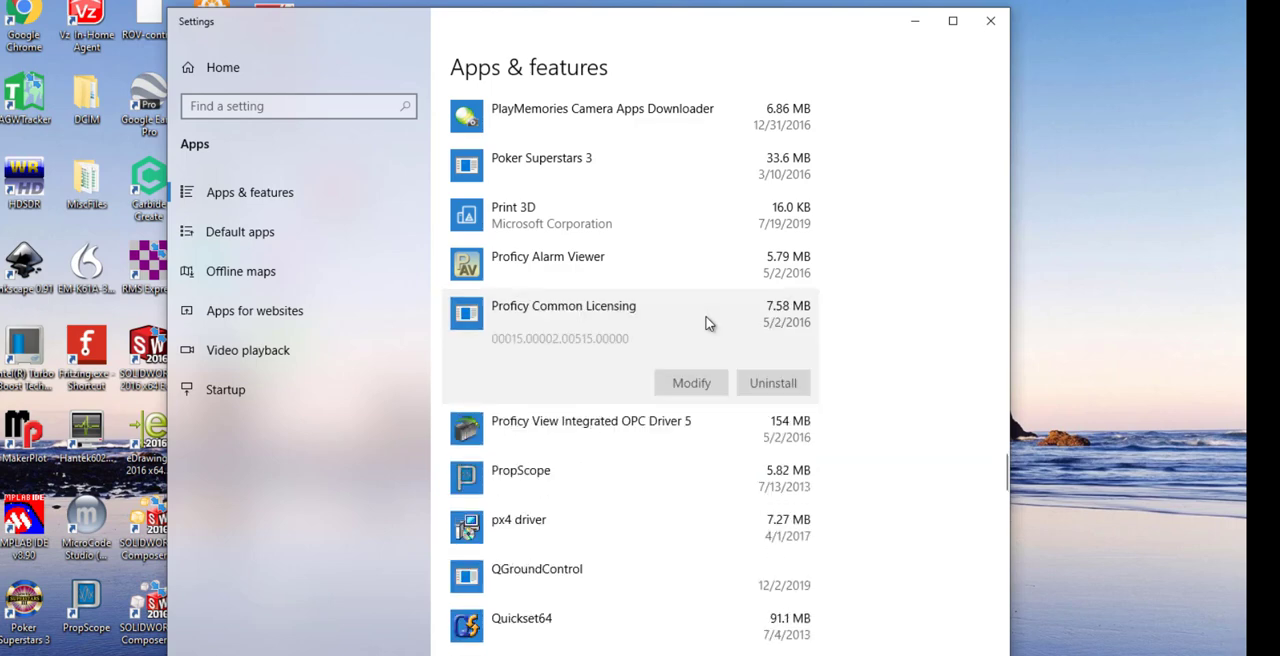
pyautogui.click(760, 385)
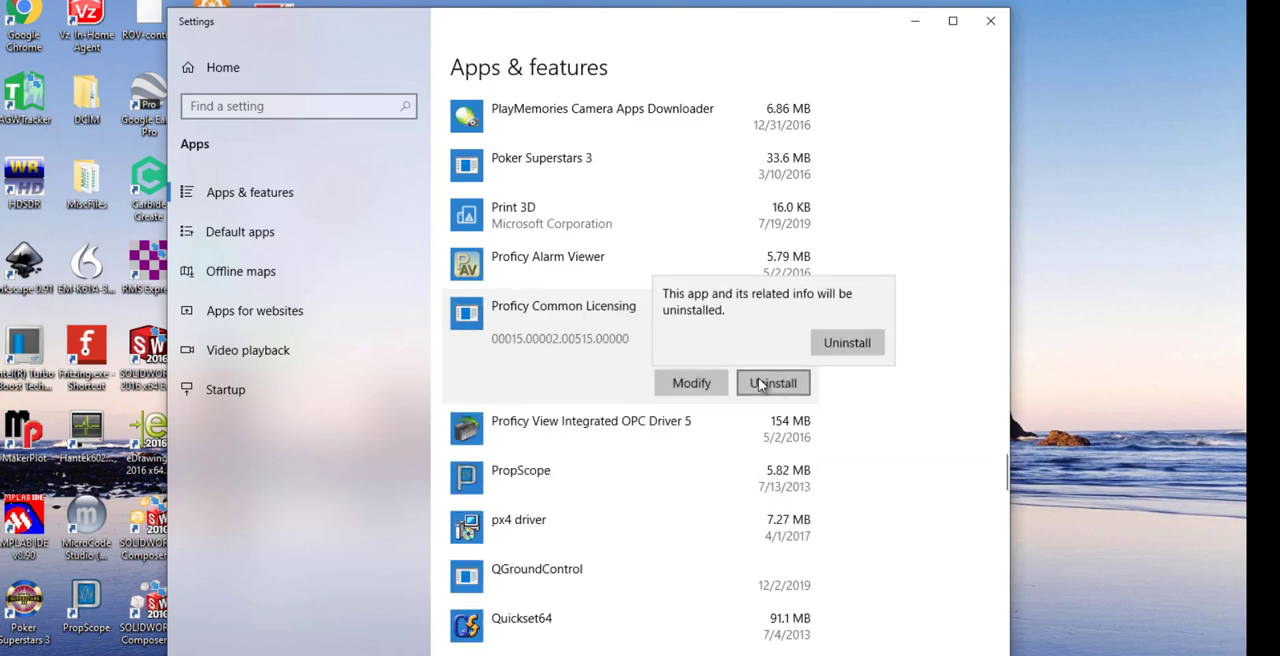
pyautogui.click(849, 348)
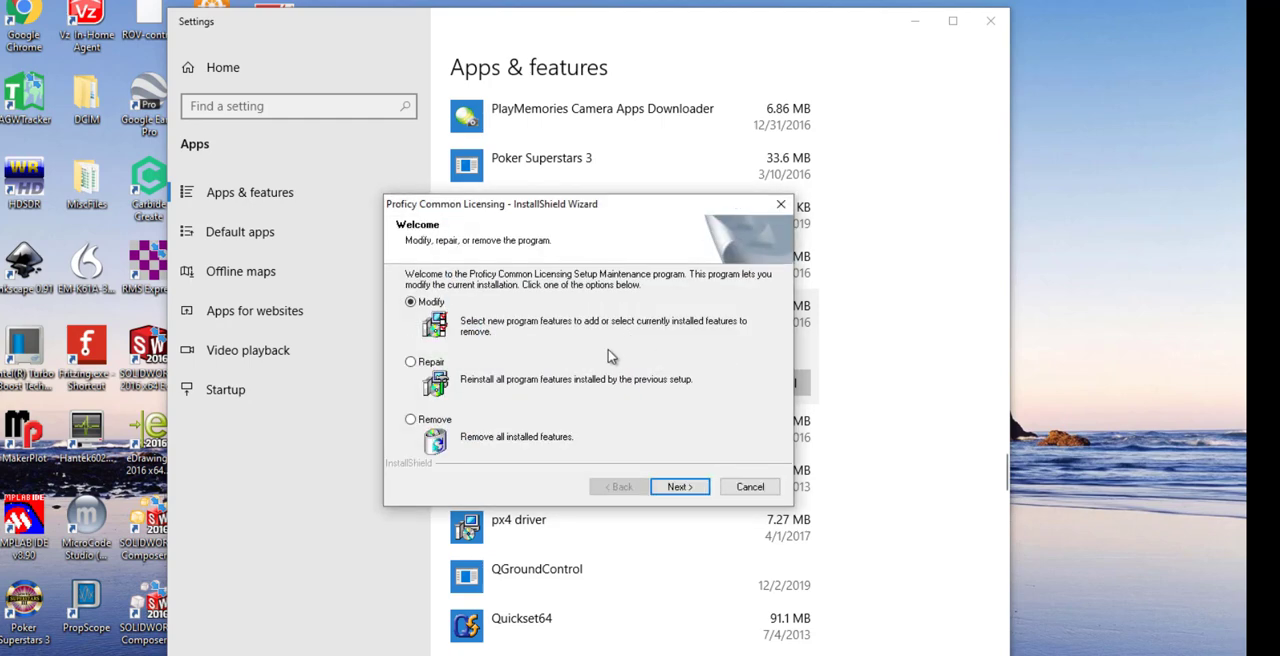
pyautogui.click(684, 489)
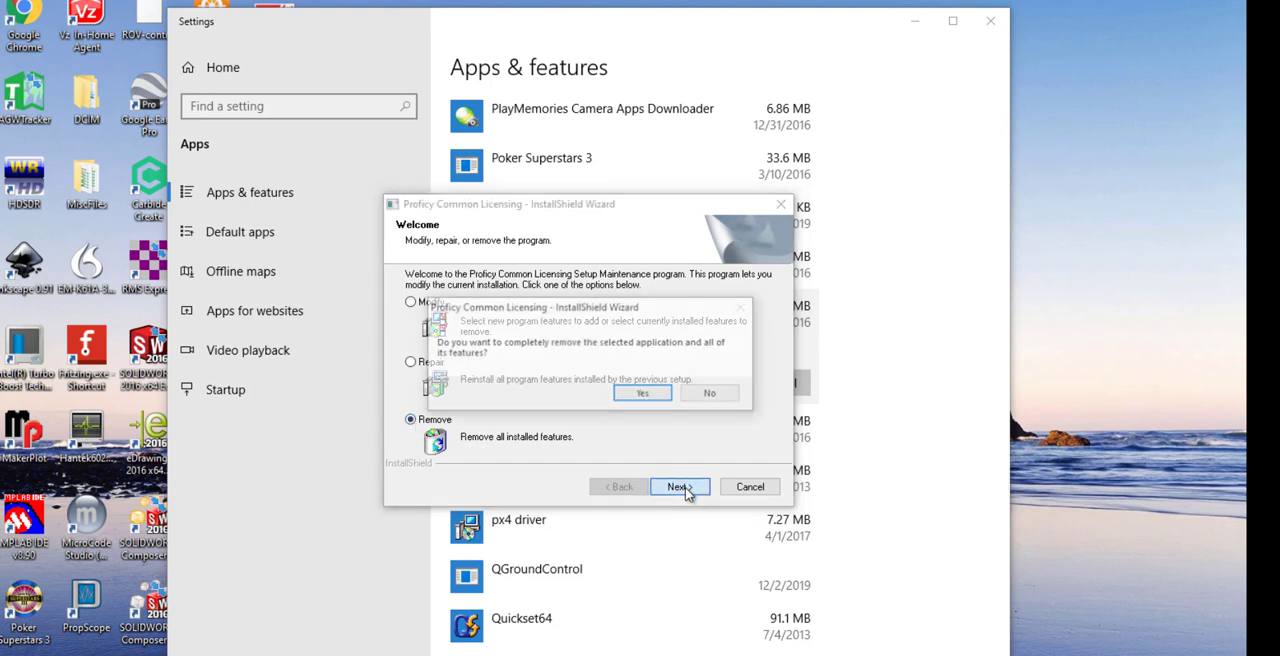
pyautogui.click(645, 394)
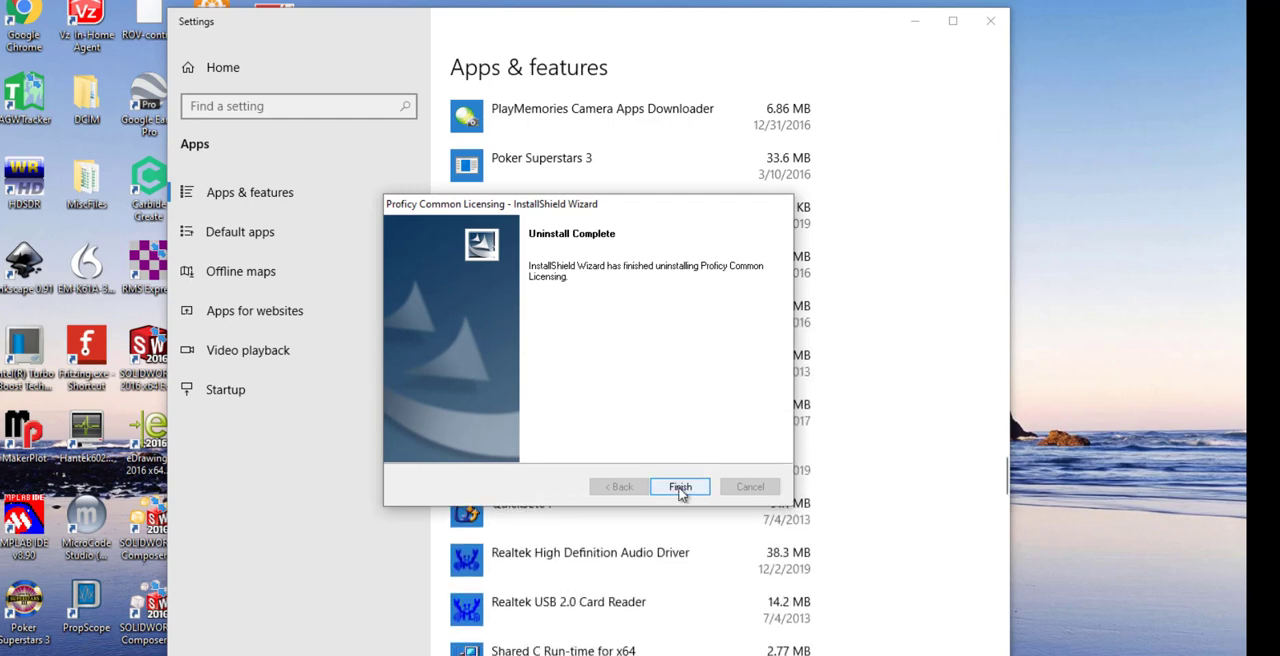
pyautogui.click(683, 487)
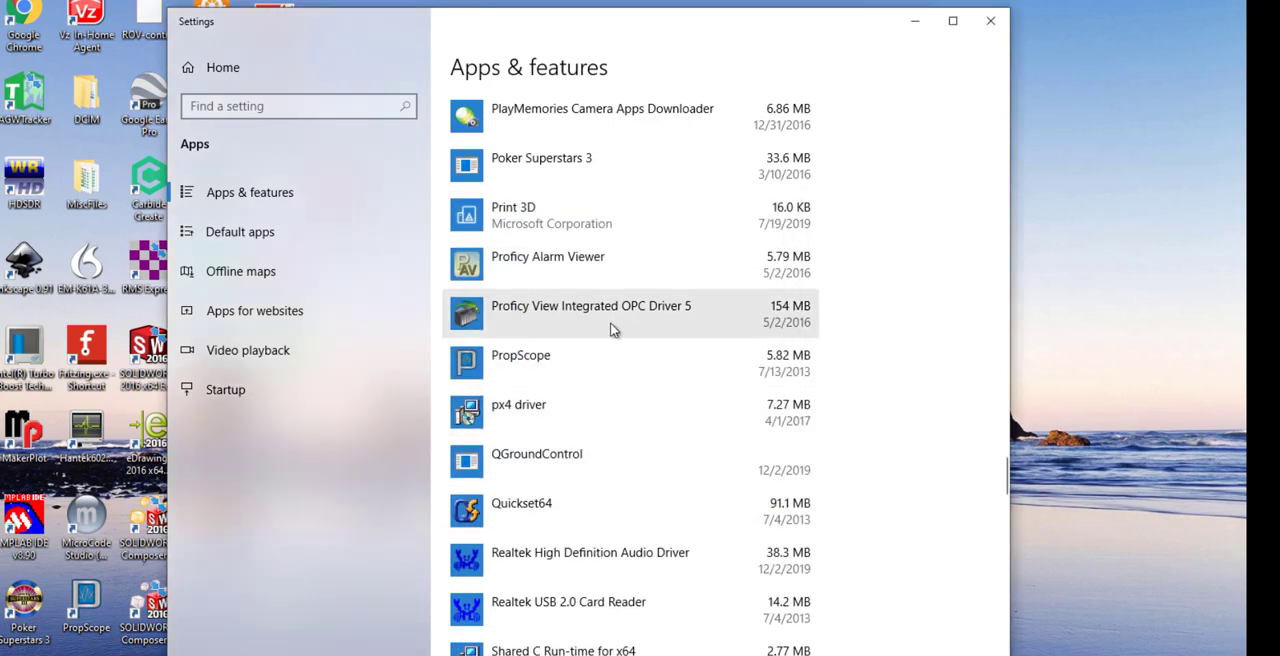
# Uninstall Proficy View Integrated OPC Driver 5.
pyautogui.click(614, 316)
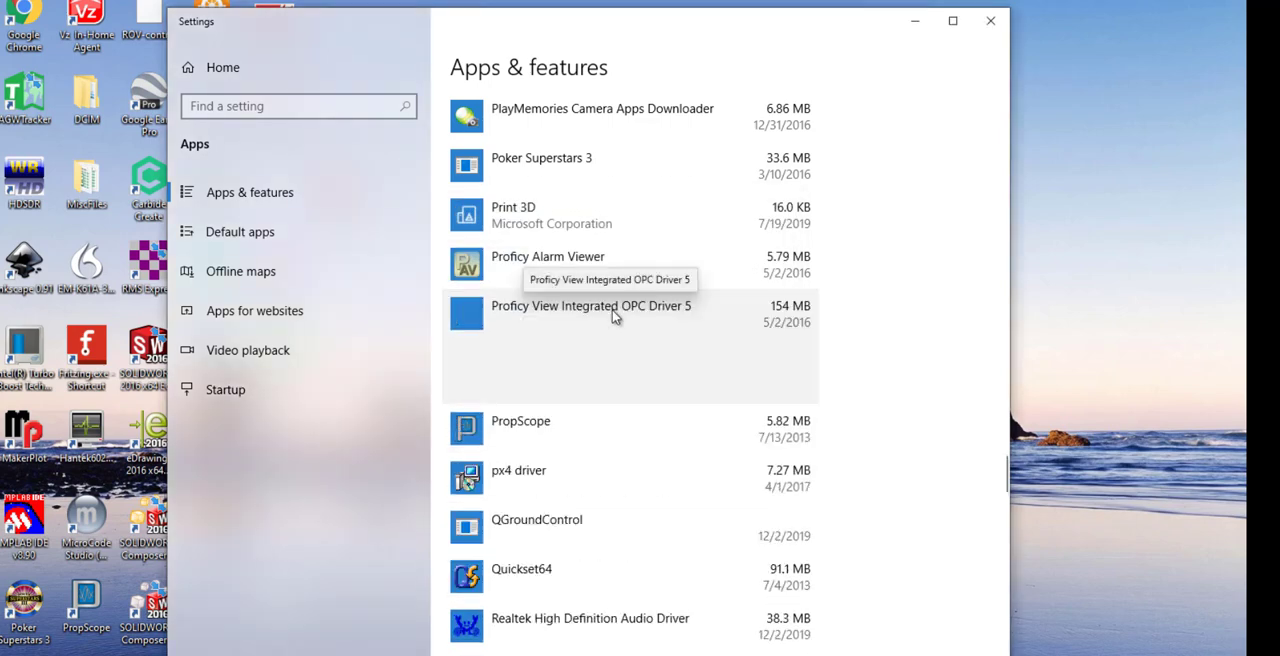
pyautogui.click(779, 390)
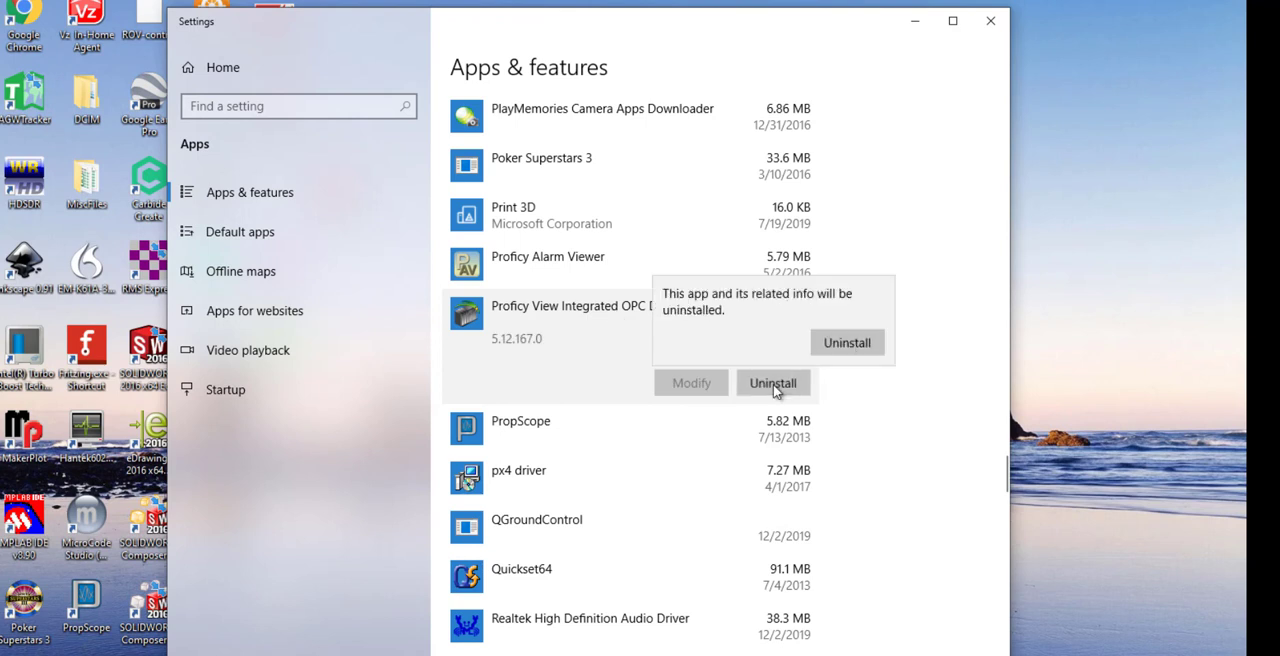
pyautogui.click(852, 346)
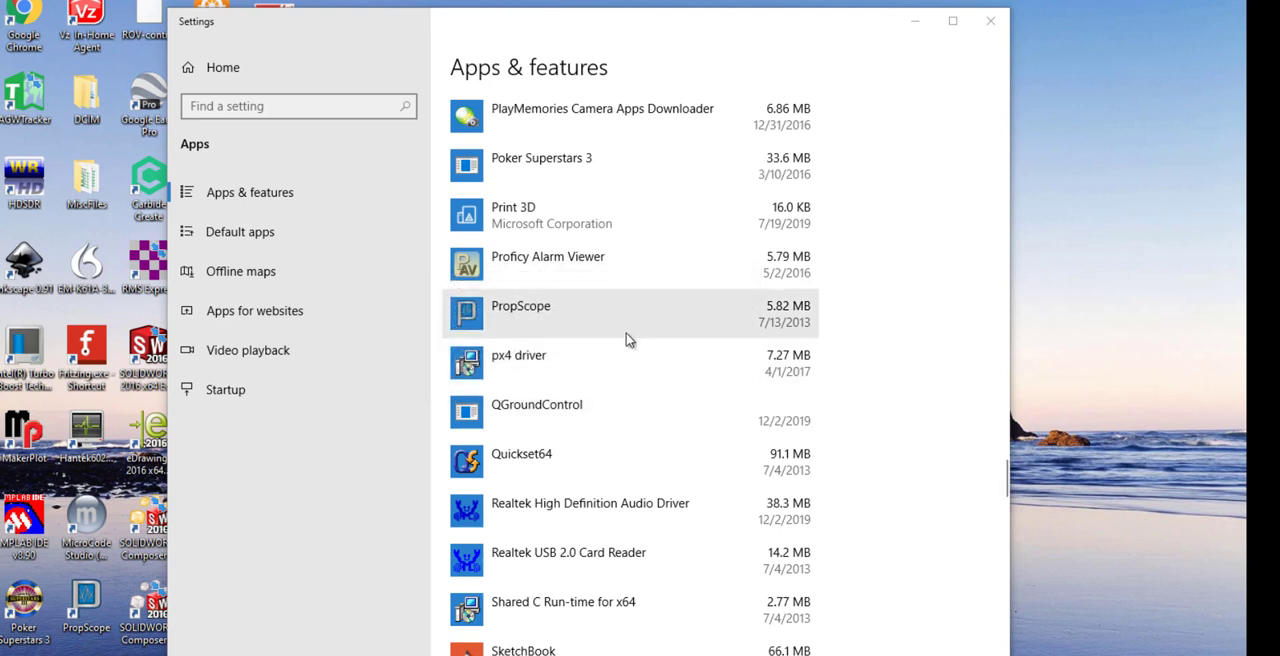
# Uninstall Proficy Alarm Viewer.
pyautogui.click(566, 266)
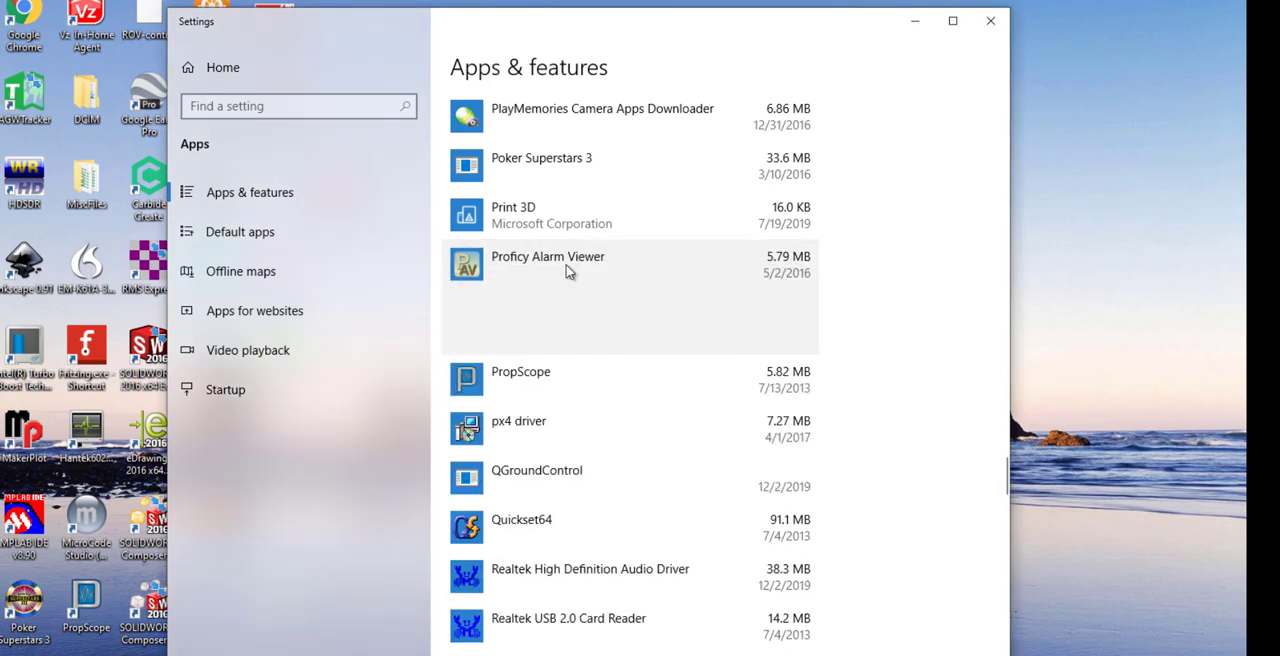
pyautogui.click(759, 335)
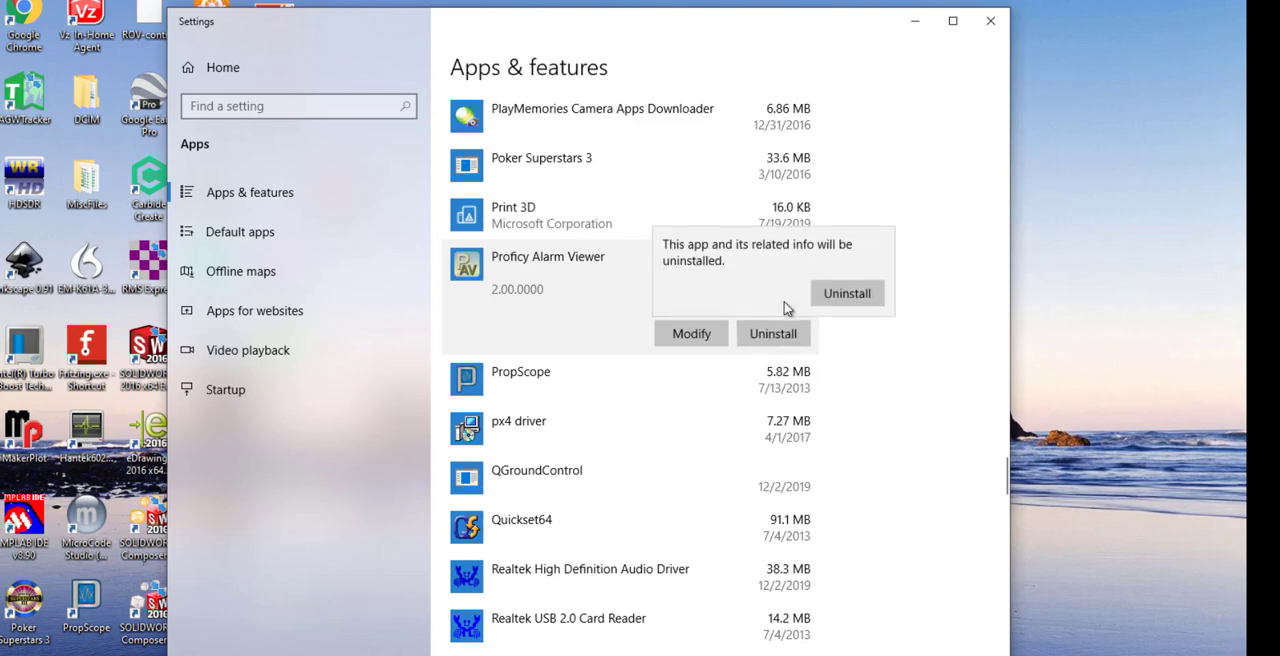
pyautogui.click(845, 293)
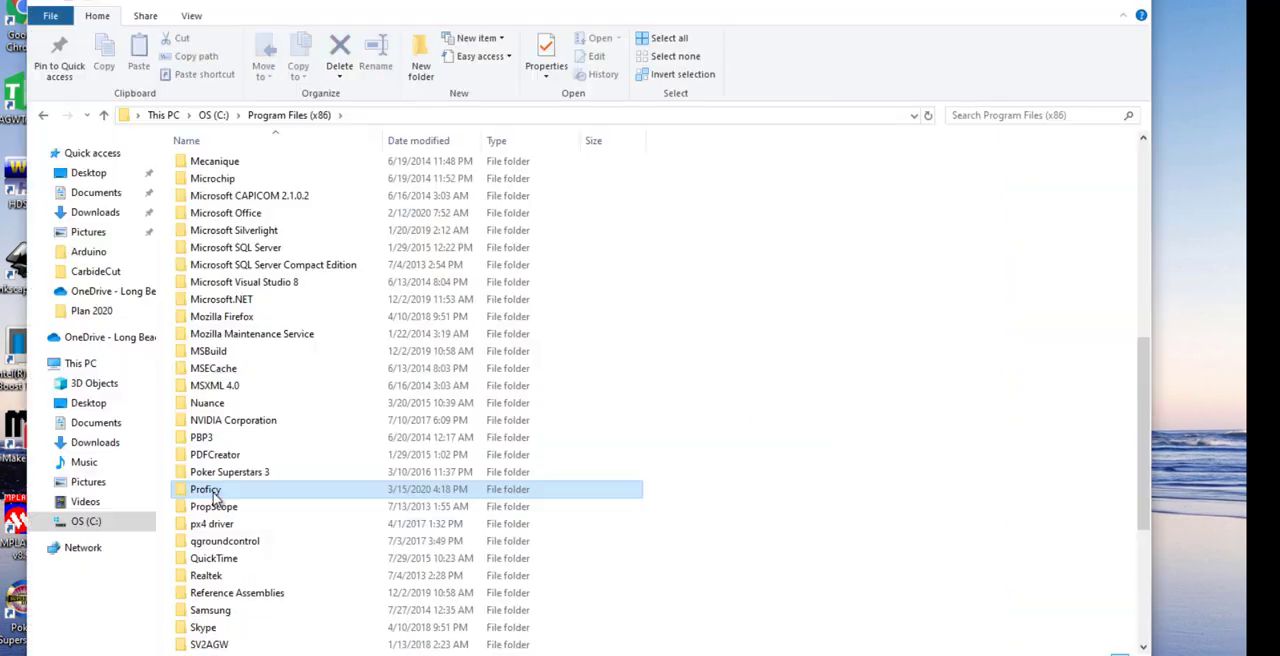
# In Program Files (x86)\Proficy, delete the Alarm Viewer 2.0, Common, Machine Edition and View Integrated OPC Driver 5 folders to the Recycle Bin.
pyautogui.doubleClick(216, 493)
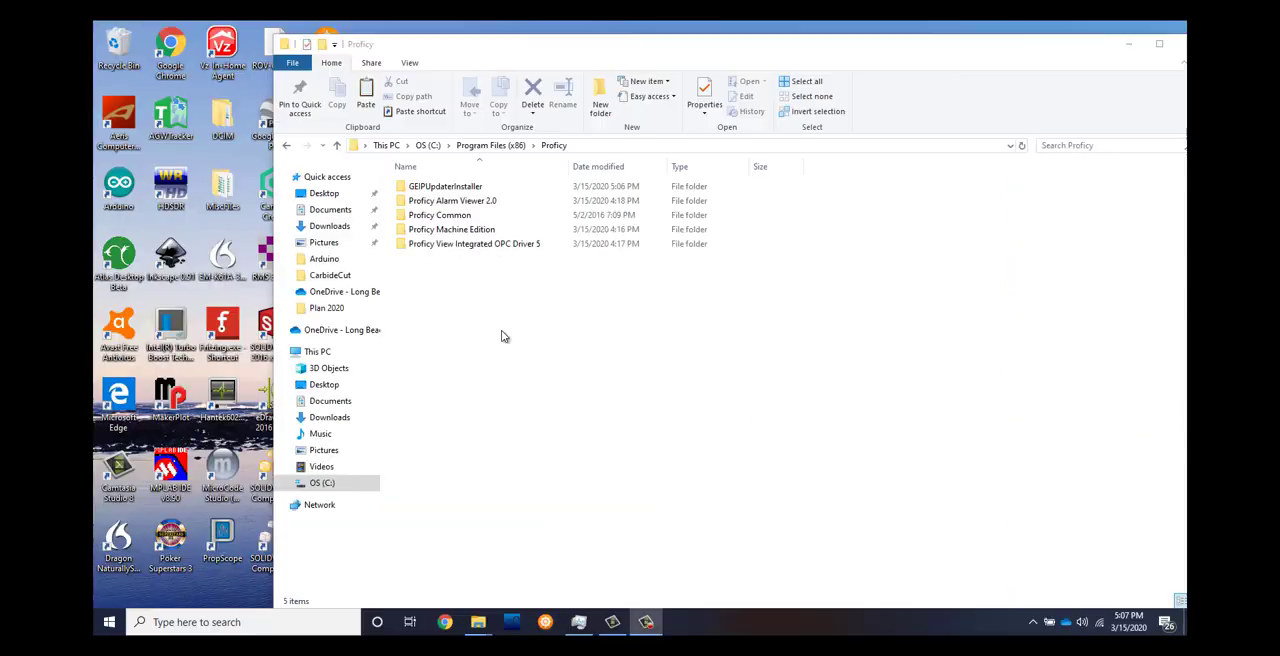
pyautogui.moveTo(451, 278); pyautogui.dragTo(414, 200)
pyautogui.rightClick(414, 215)
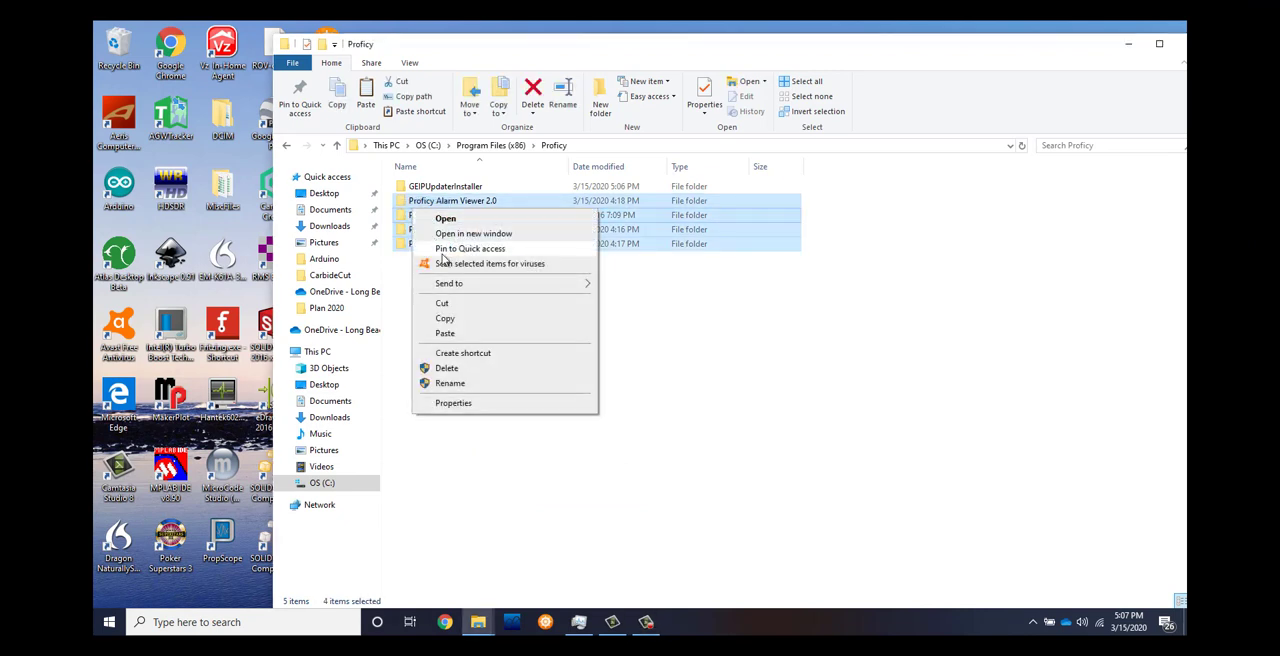
pyautogui.click(462, 369)
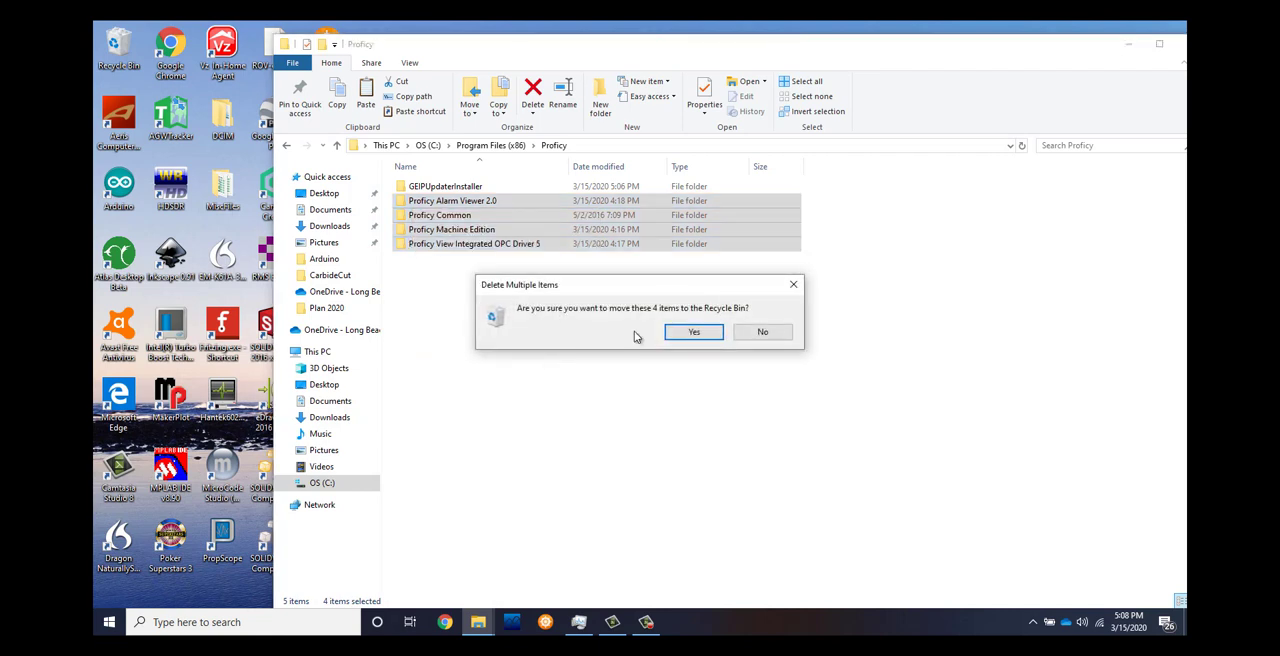
pyautogui.click(697, 339)
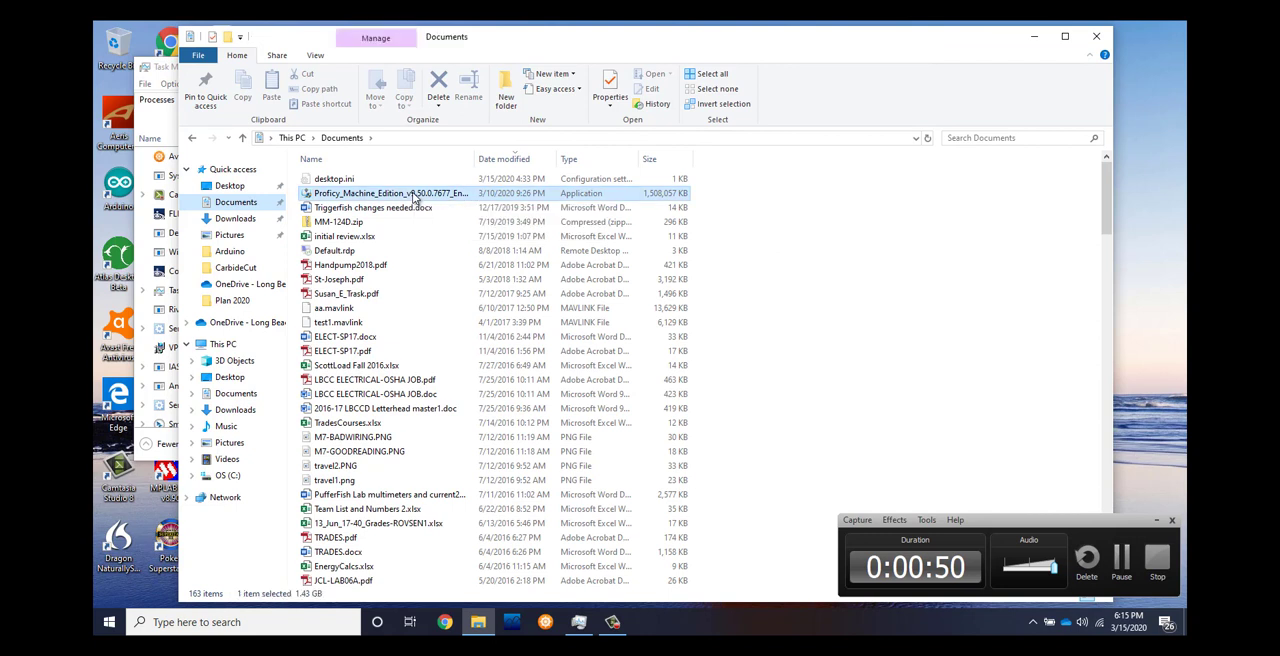
# Launch the Proficy Machine Edition 9.50 installer from Documents and minimize the File Explorer and Task Manager windows behind it.
pyautogui.doubleClick(413, 195)
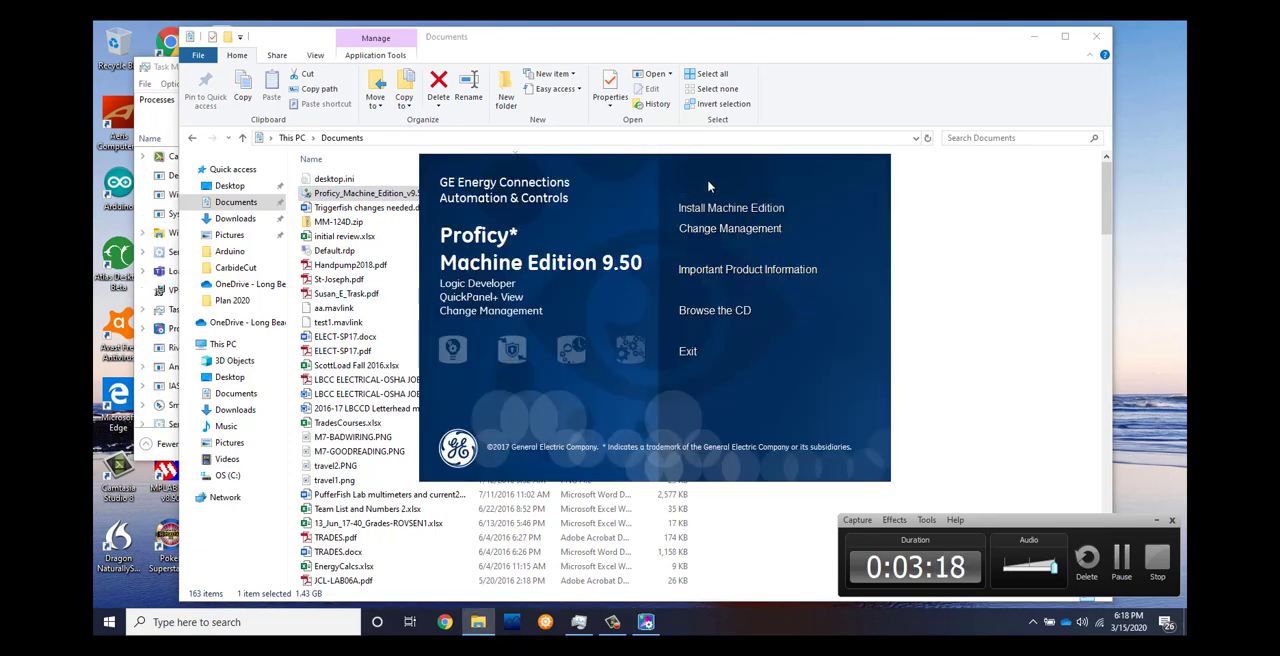
pyautogui.click(1035, 41)
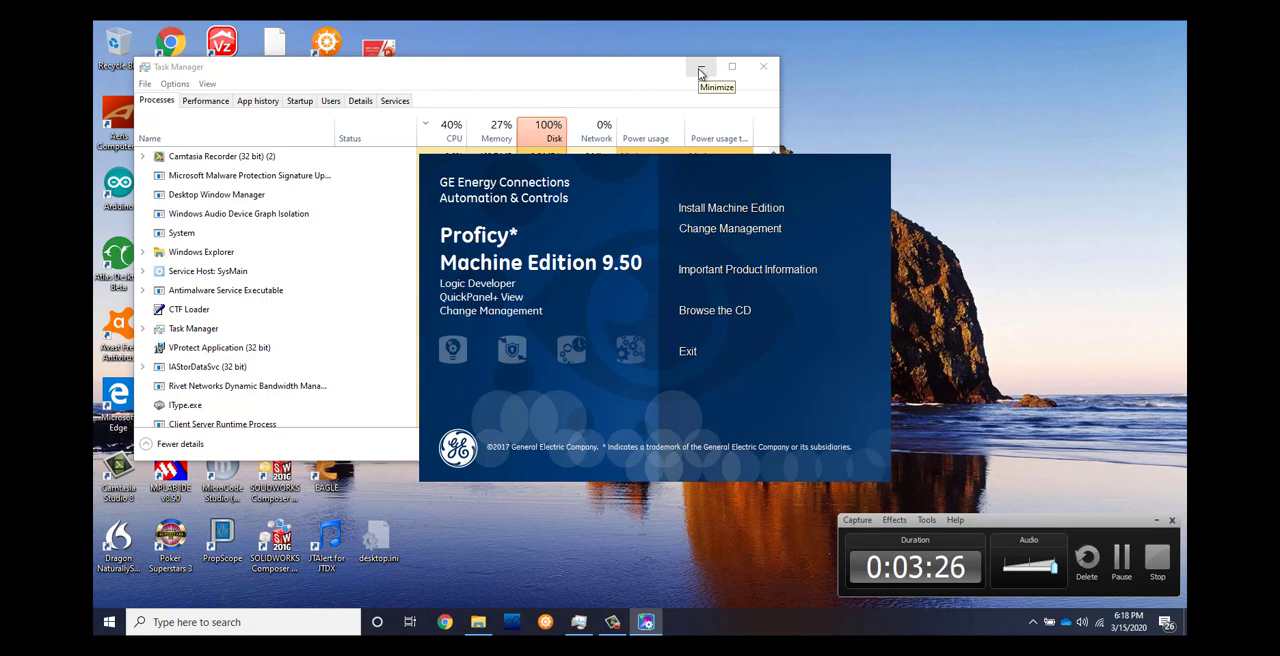
pyautogui.click(700, 70)
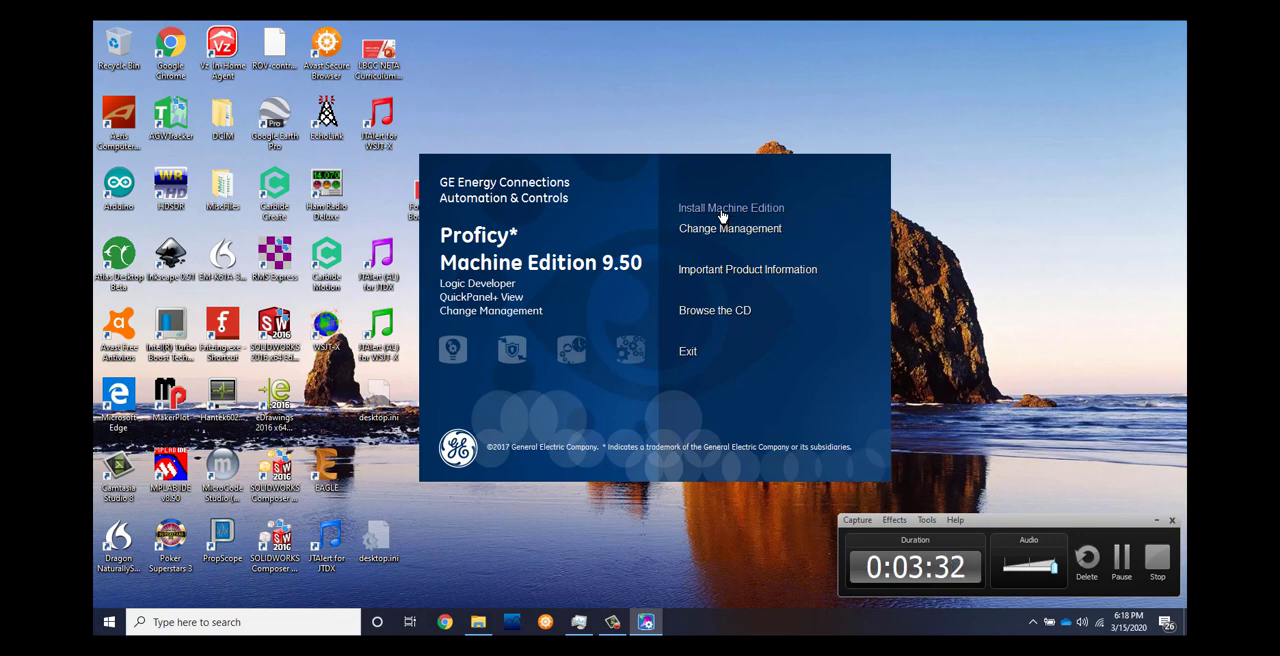
# Start the Machine Edition installation from the 9.50 launcher and accept the terms of the license agreement.
pyautogui.click(721, 210)
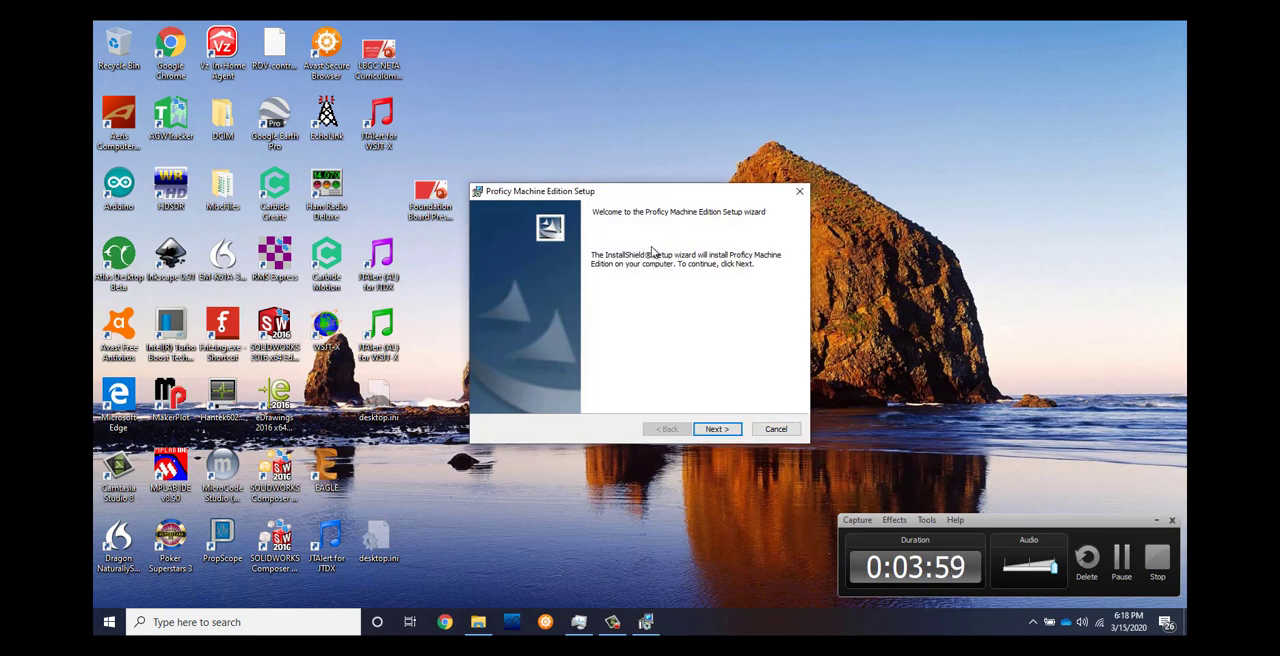
pyautogui.click(719, 429)
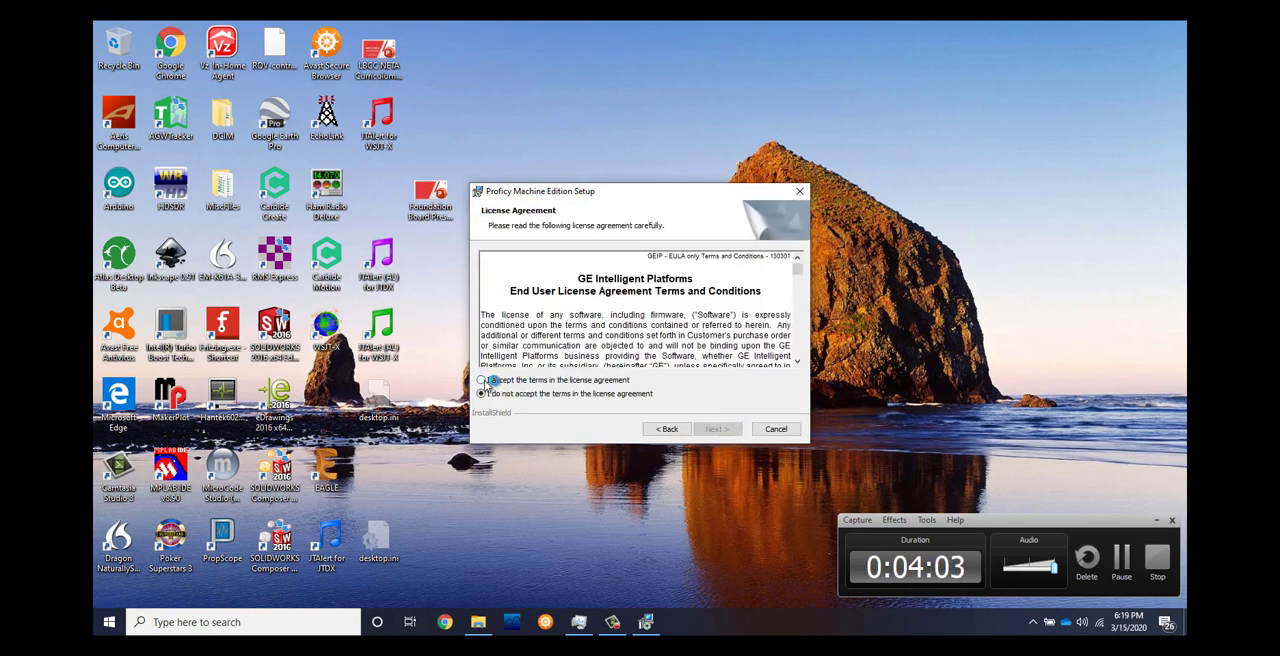
pyautogui.click(487, 382)
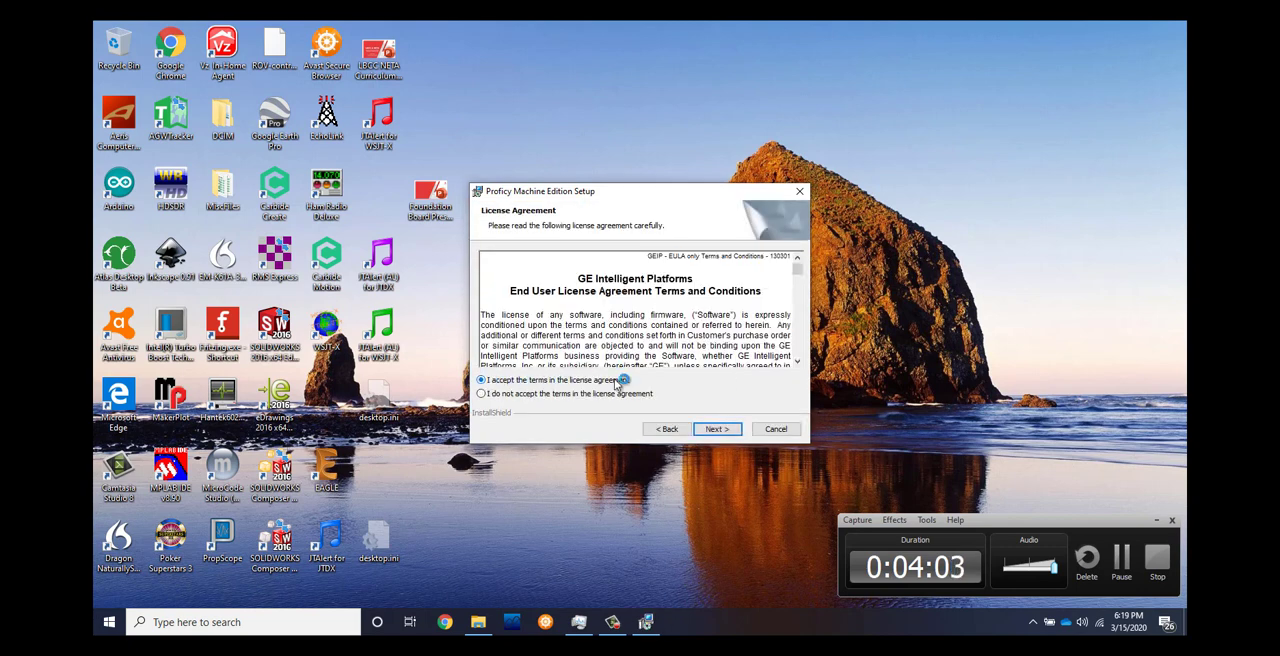
pyautogui.click(716, 429)
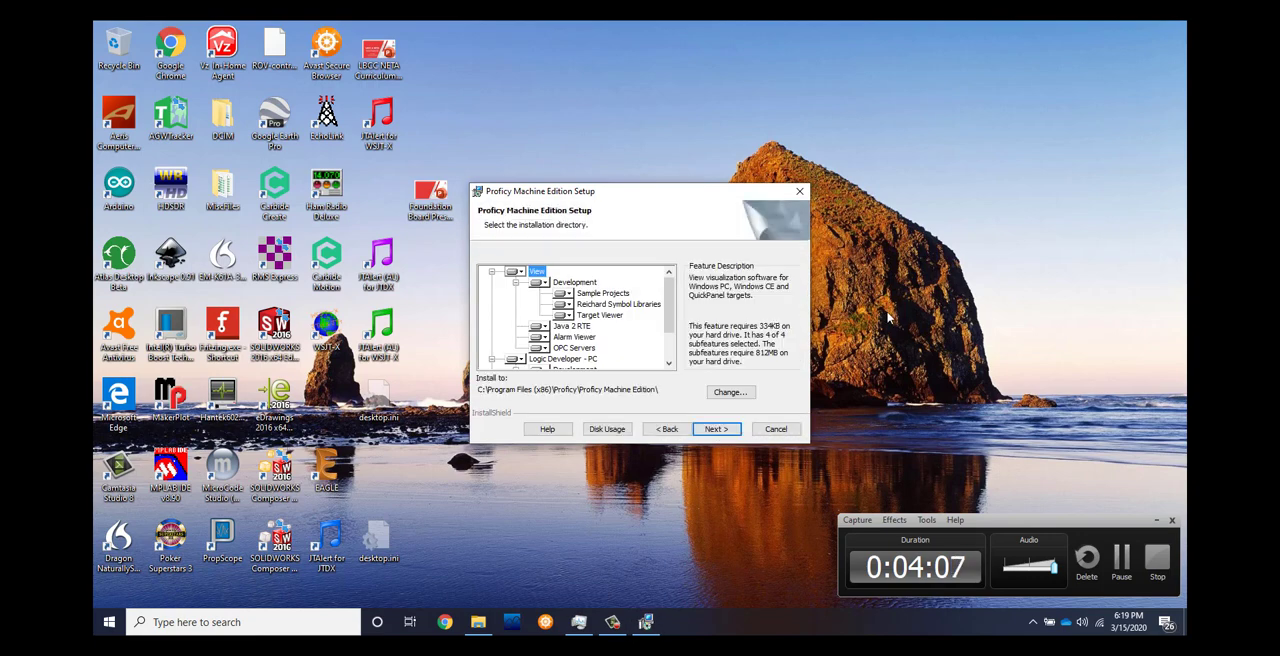
# Install Machine Edition with the default features in C:\Program Files (x86)\Proficy\Proficy Machine Edition\, finish the setup wizard and decline the immediate system restart.
pyautogui.click(718, 431)
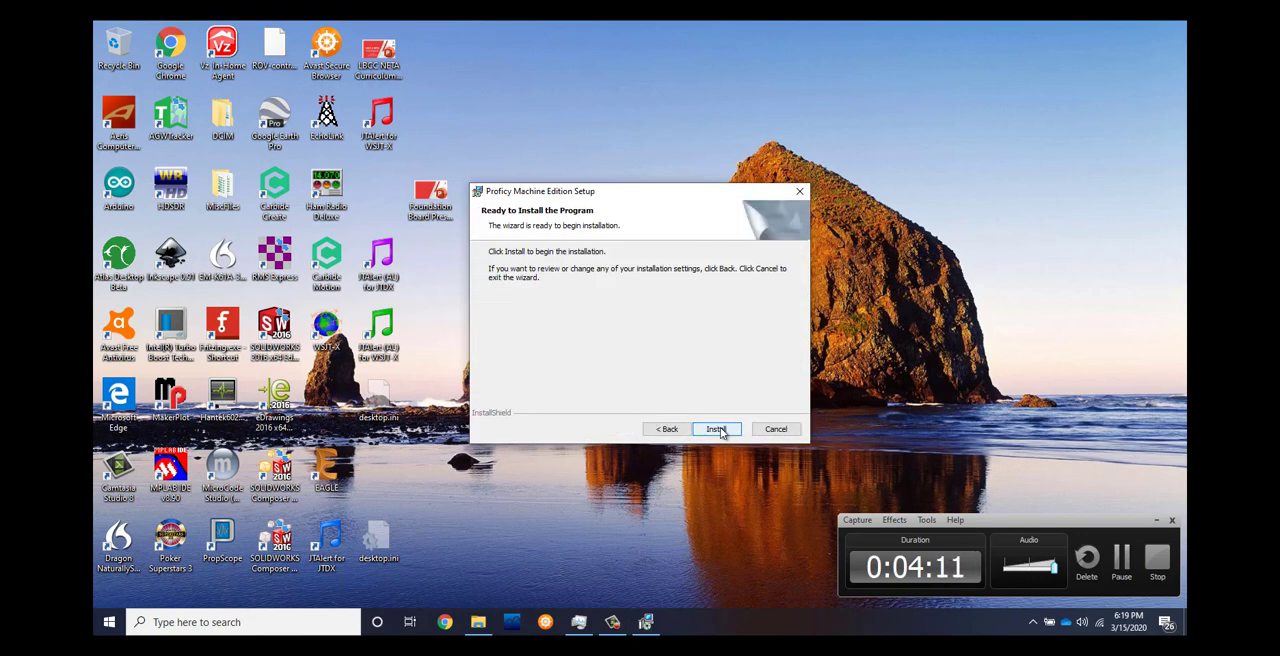
pyautogui.click(718, 429)
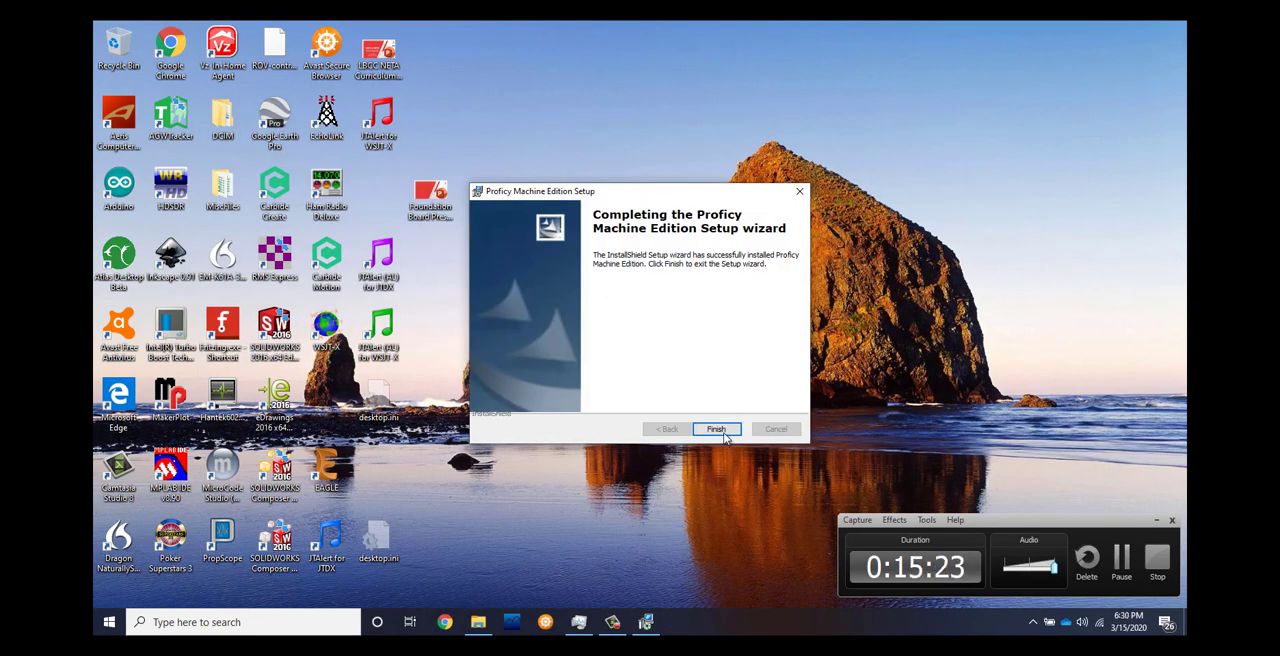
pyautogui.click(725, 434)
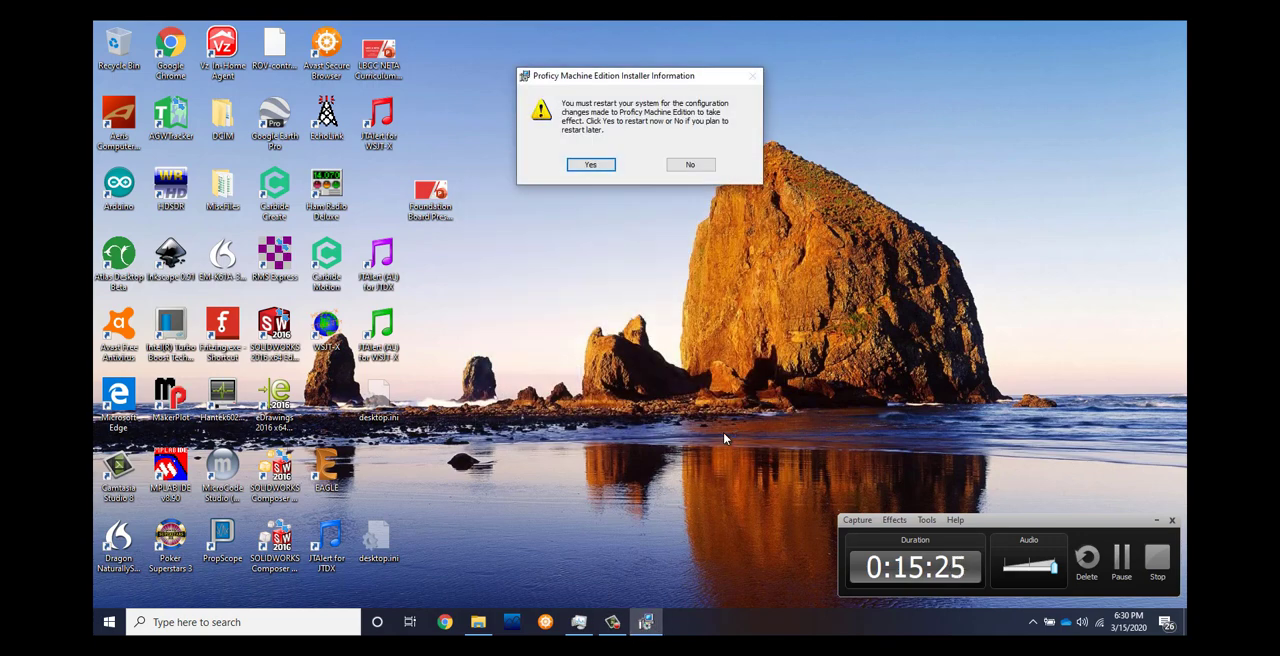
pyautogui.click(691, 165)
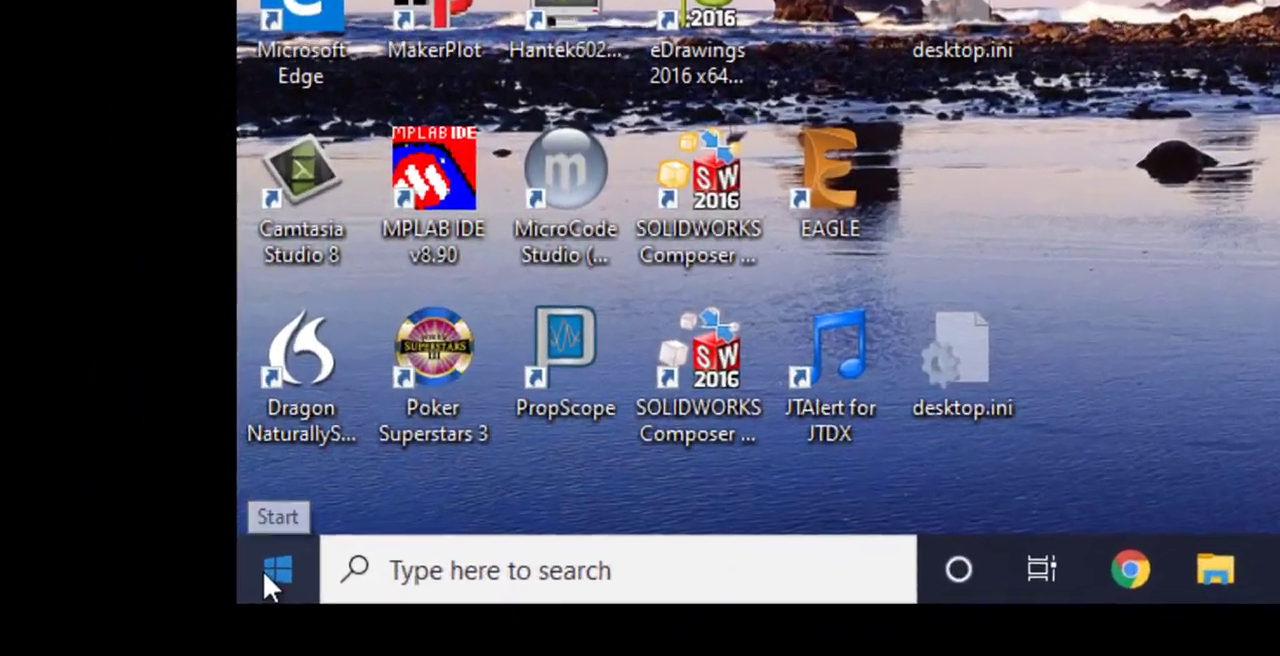
# Find the Proficy folder among the installed Windows programs and expand it.
pyautogui.click(263, 571)
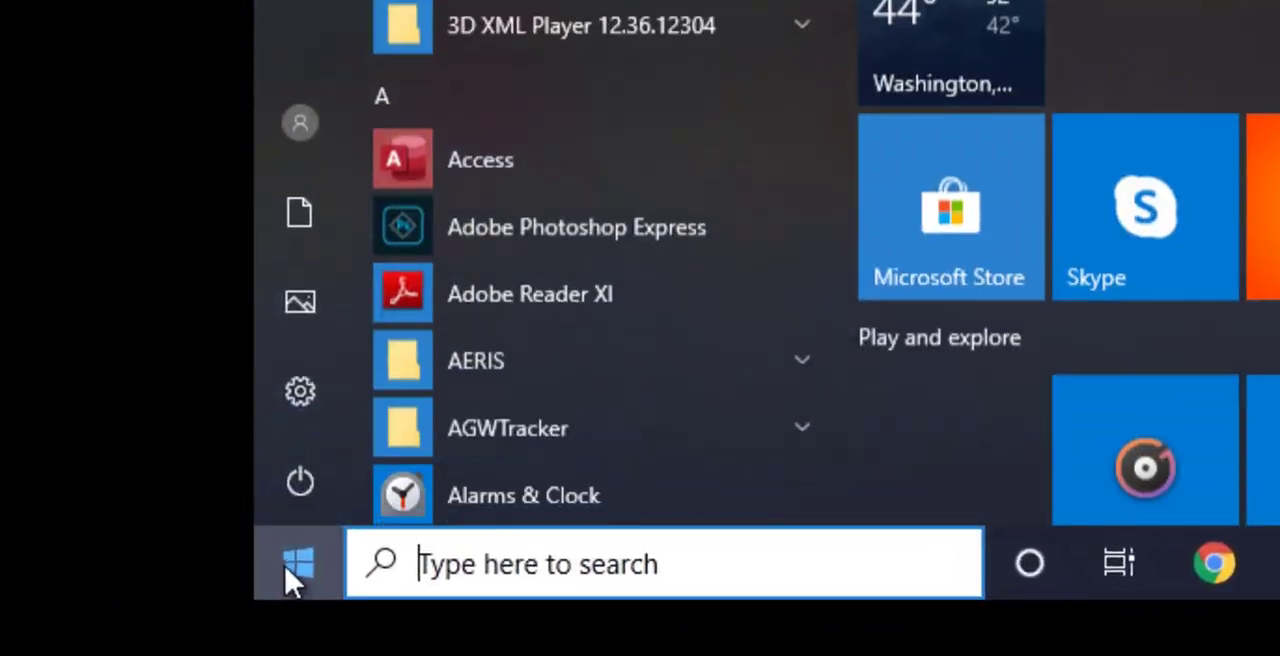
pyautogui.scroll(-15, 523, 272)
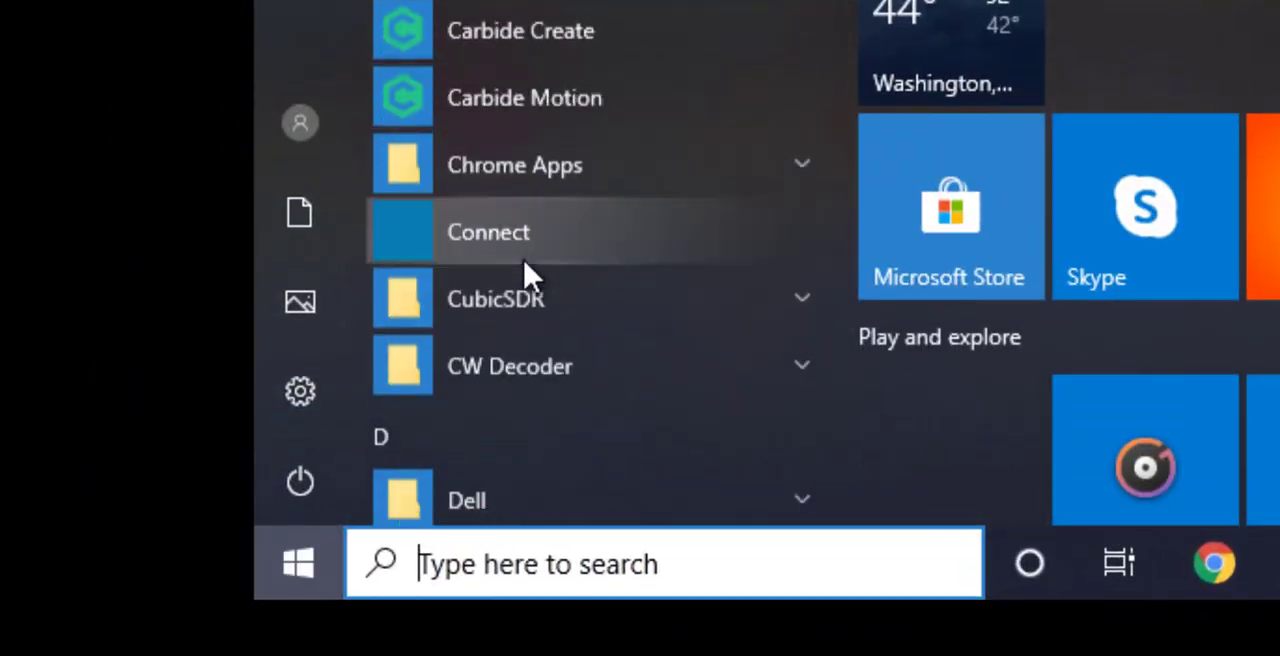
pyautogui.scroll(-3, 537, 291)
pyautogui.scroll(5, 549, 271)
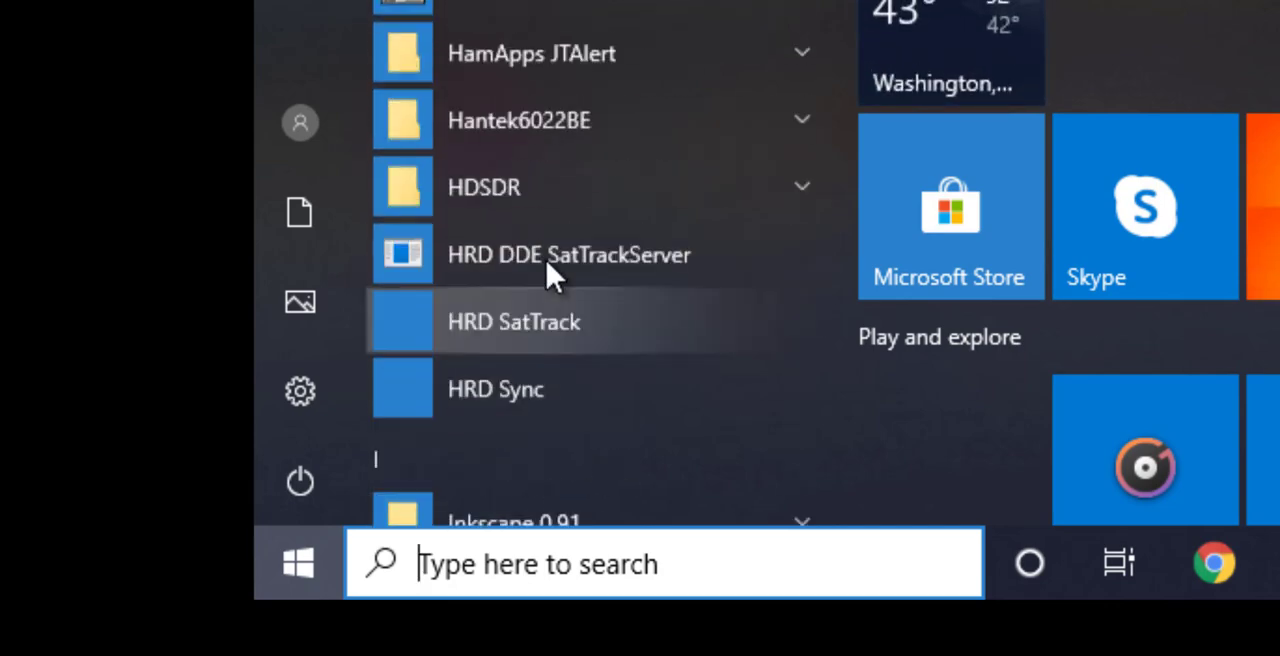
pyautogui.scroll(-1, 553, 275)
pyautogui.scroll(-10, 546, 277)
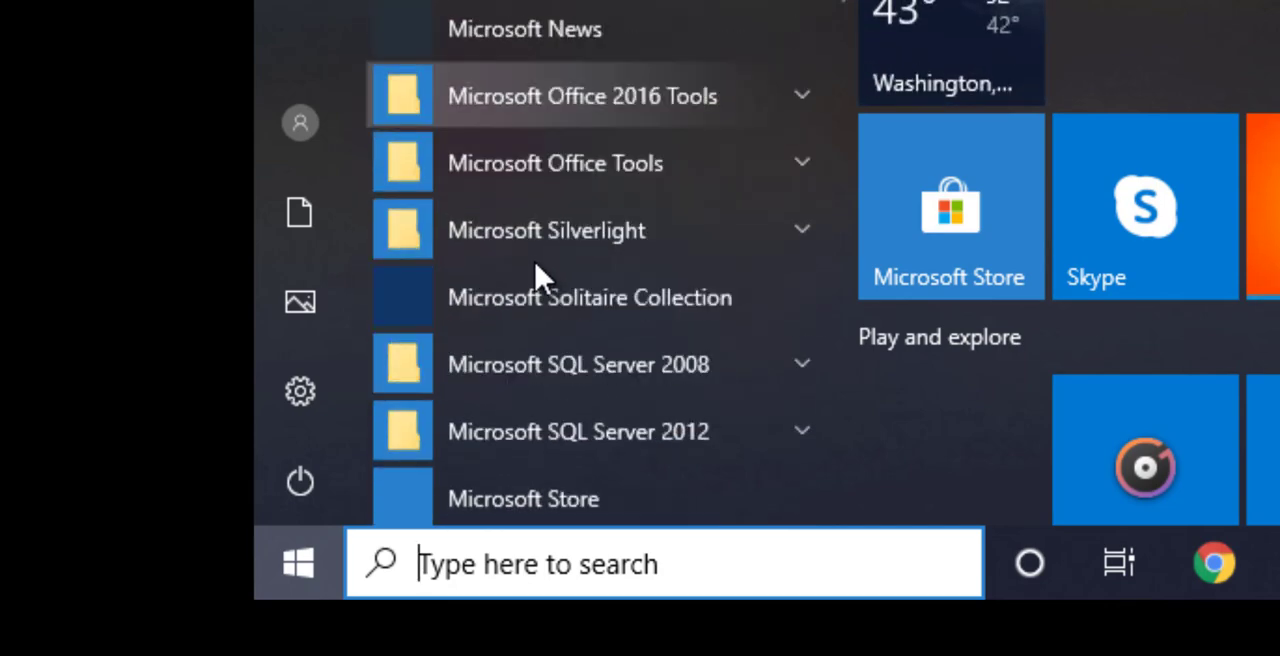
pyautogui.scroll(-12, 537, 280)
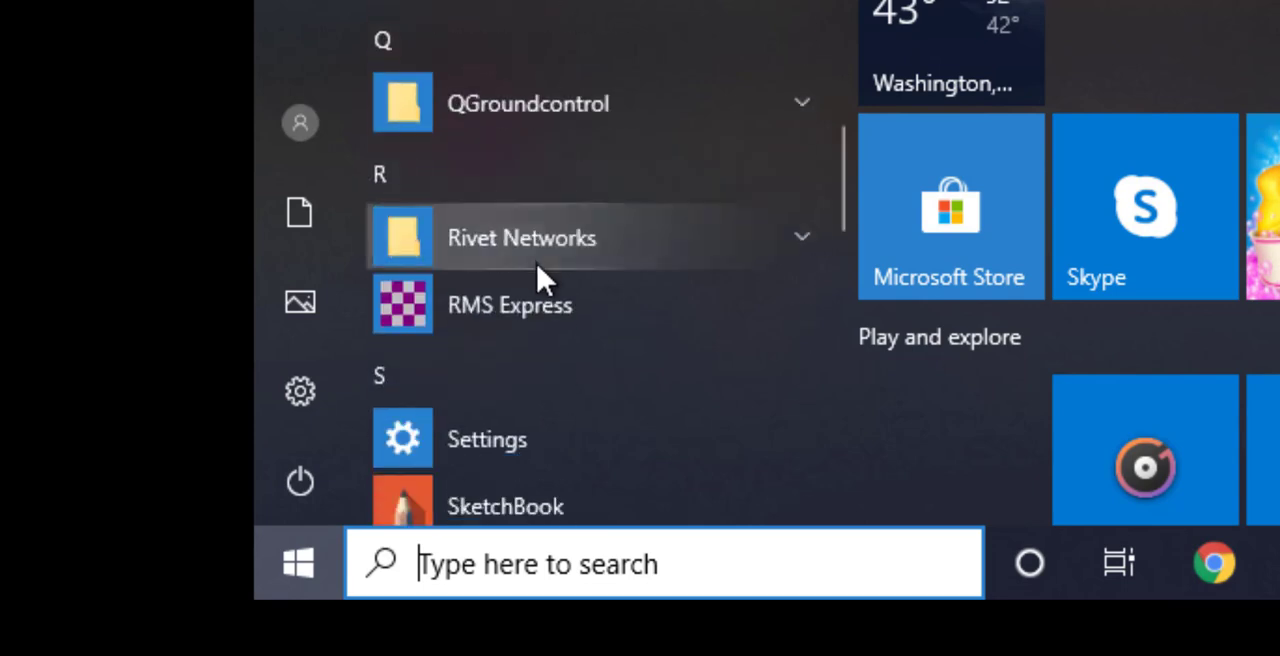
pyautogui.scroll(5, 537, 276)
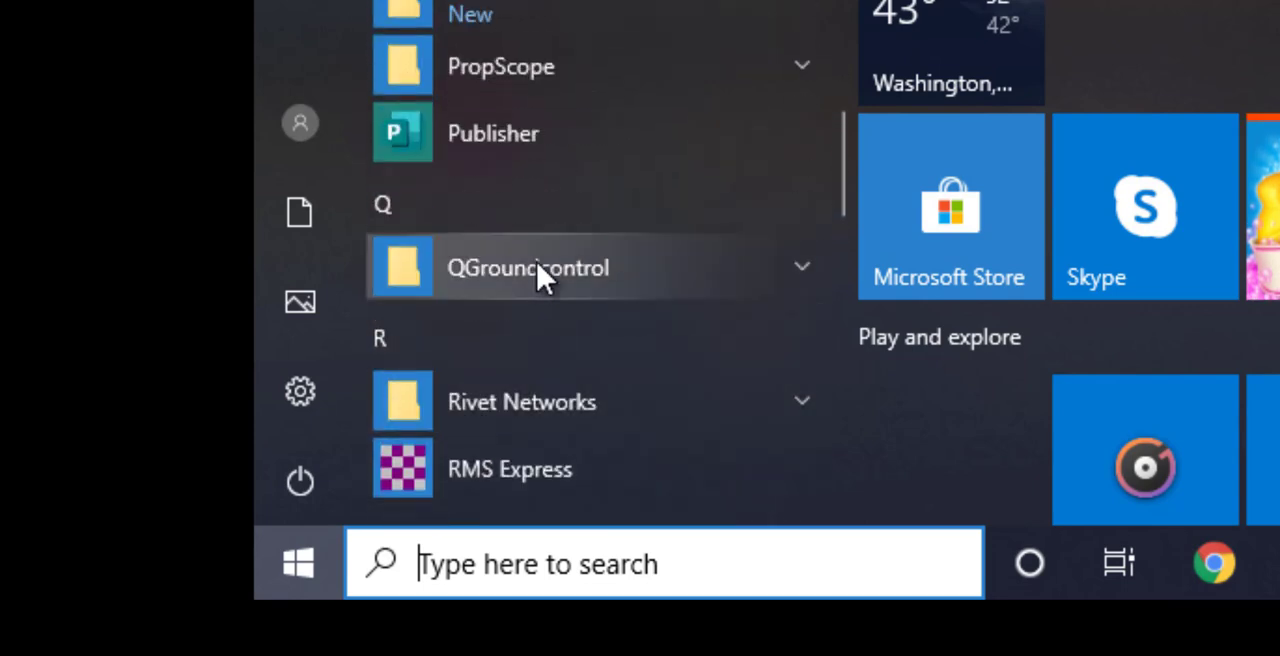
pyautogui.scroll(2, 611, 177)
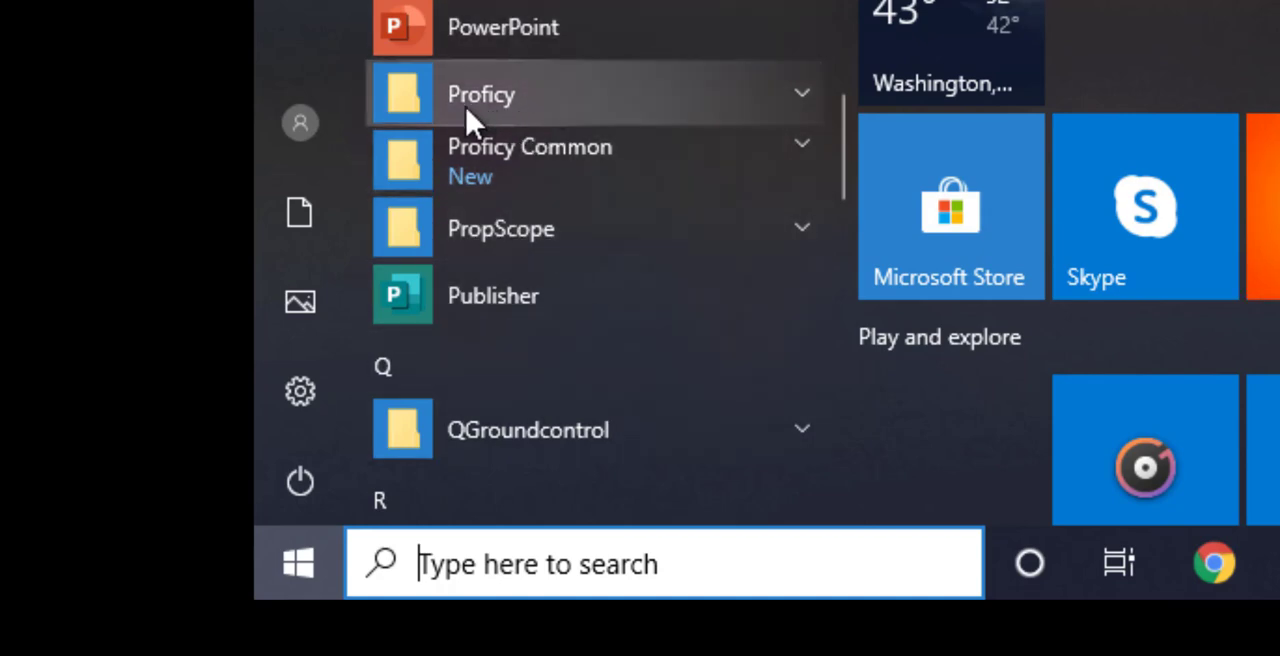
pyautogui.click(528, 120)
# Launch Proficy Machine Edition from the expanded Proficy program folder.
pyautogui.scroll(-5, 530, 120)
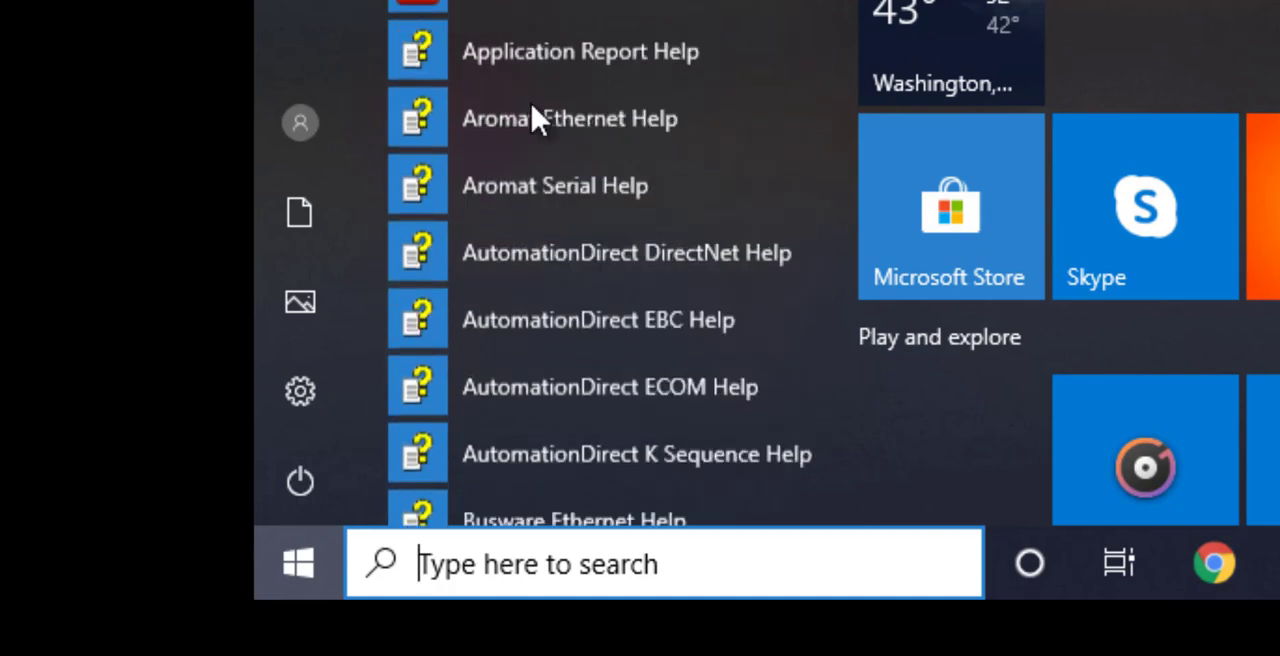
pyautogui.scroll(-10, 530, 120)
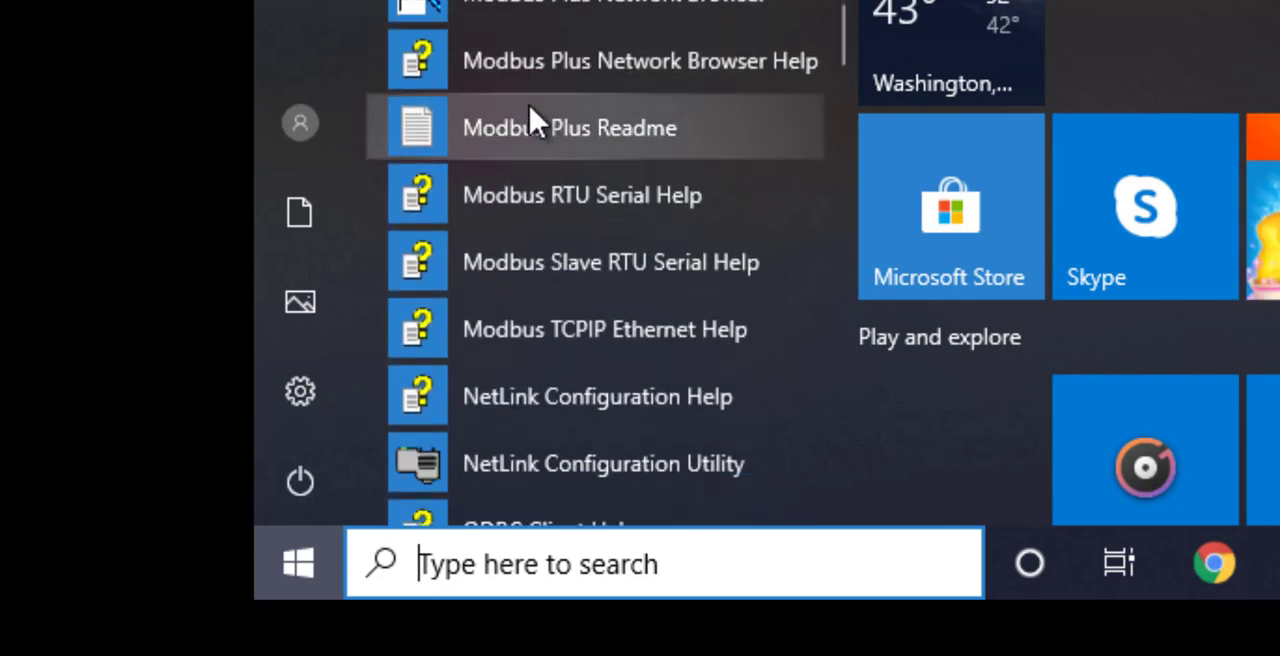
pyautogui.scroll(-4, 530, 120)
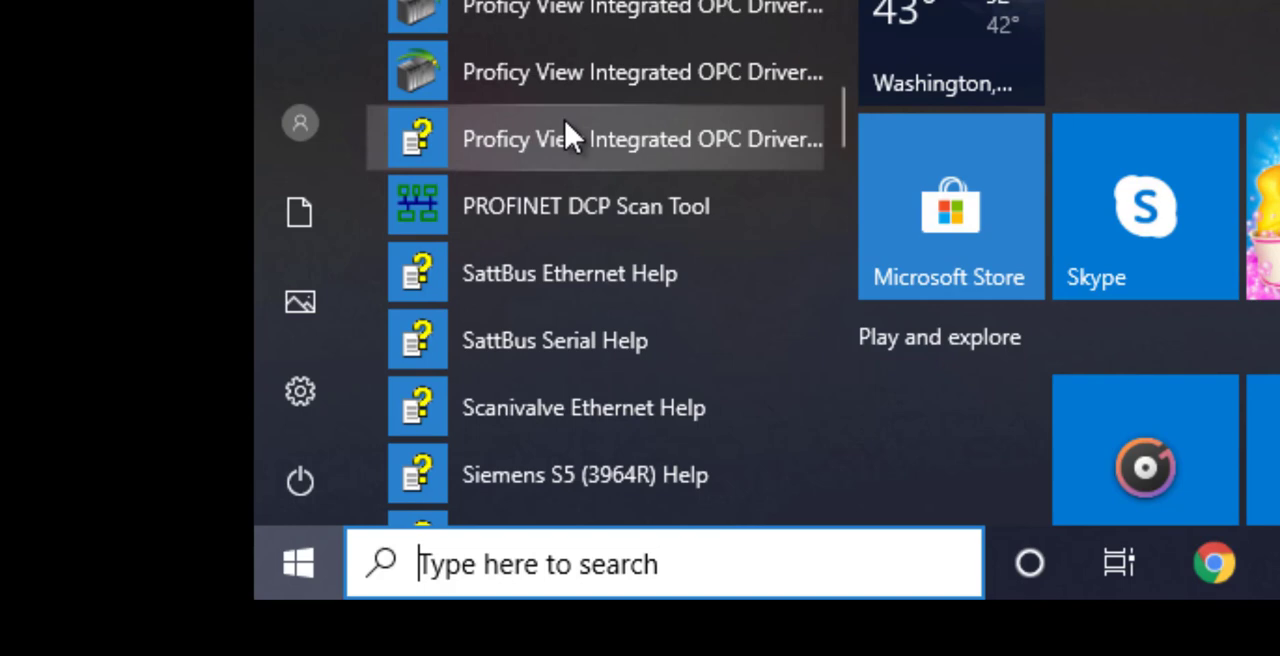
pyautogui.scroll(-8, 560, 60)
pyautogui.scroll(6, 571, 6)
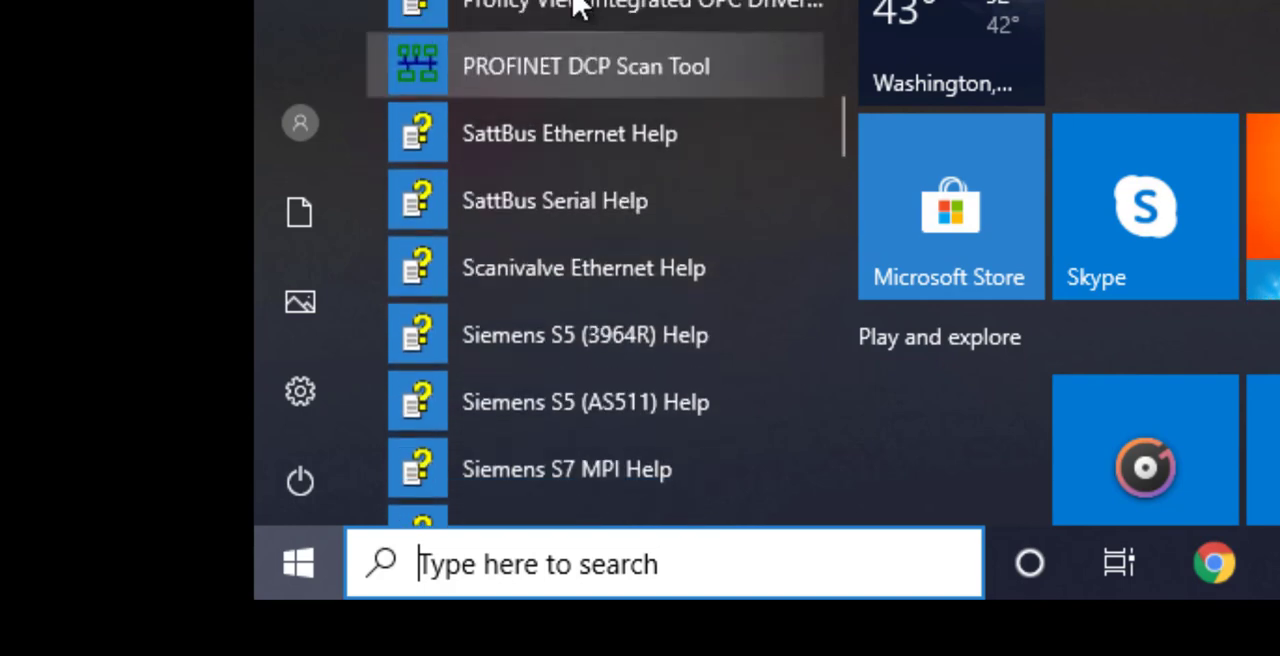
pyautogui.scroll(3, 575, 5)
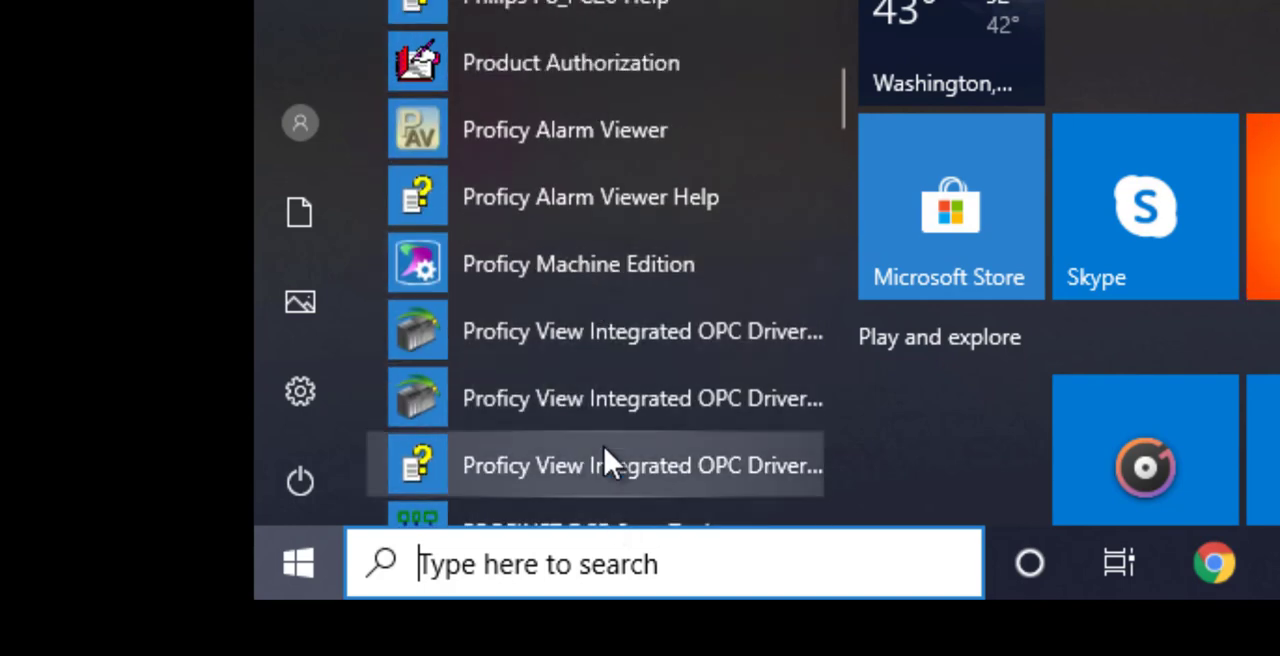
pyautogui.scroll(2, 651, 271)
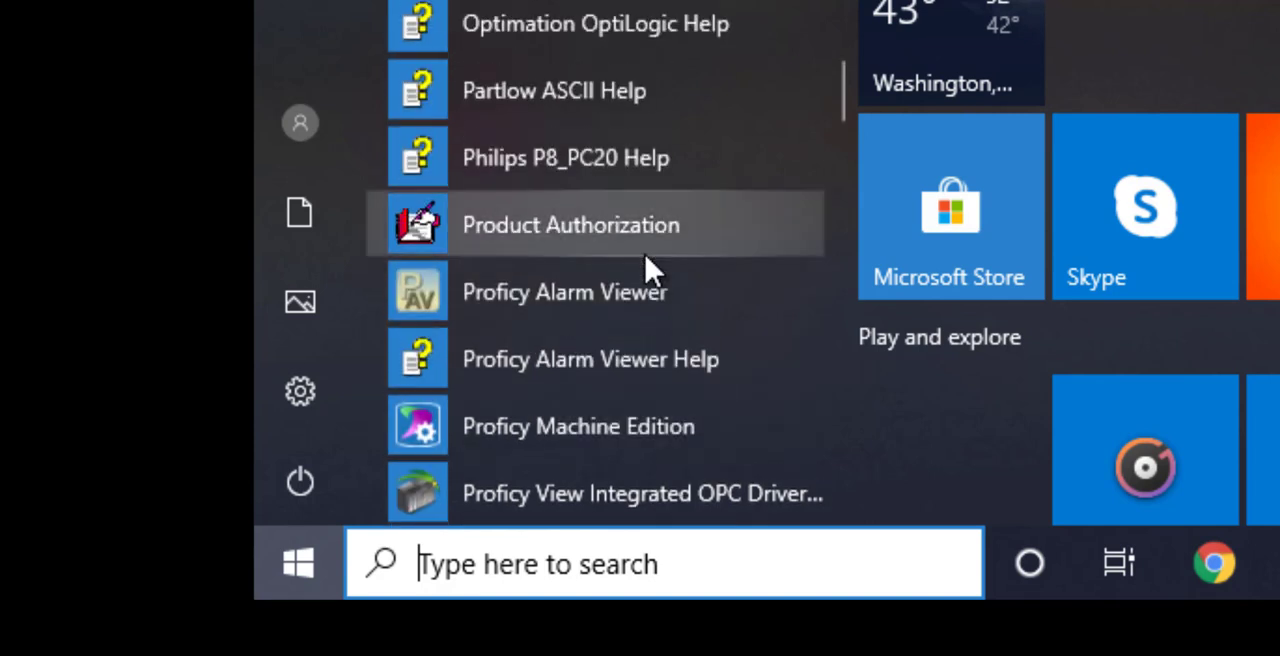
pyautogui.scroll(-3, 651, 268)
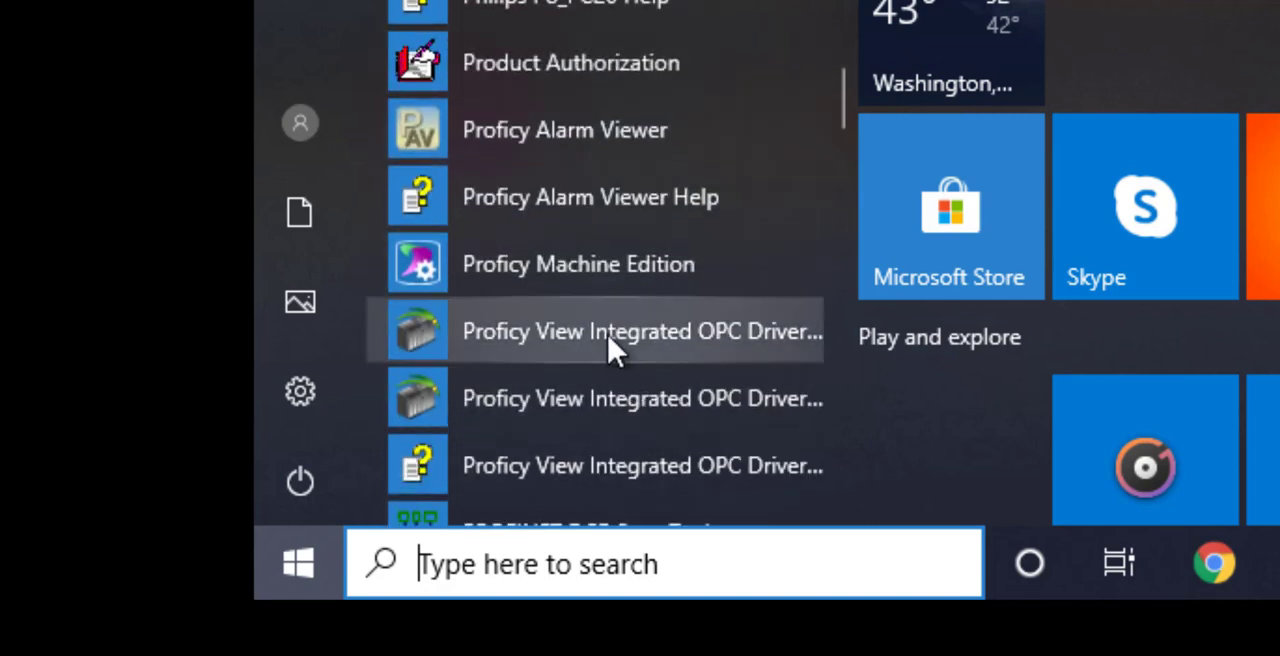
pyautogui.click(583, 291)
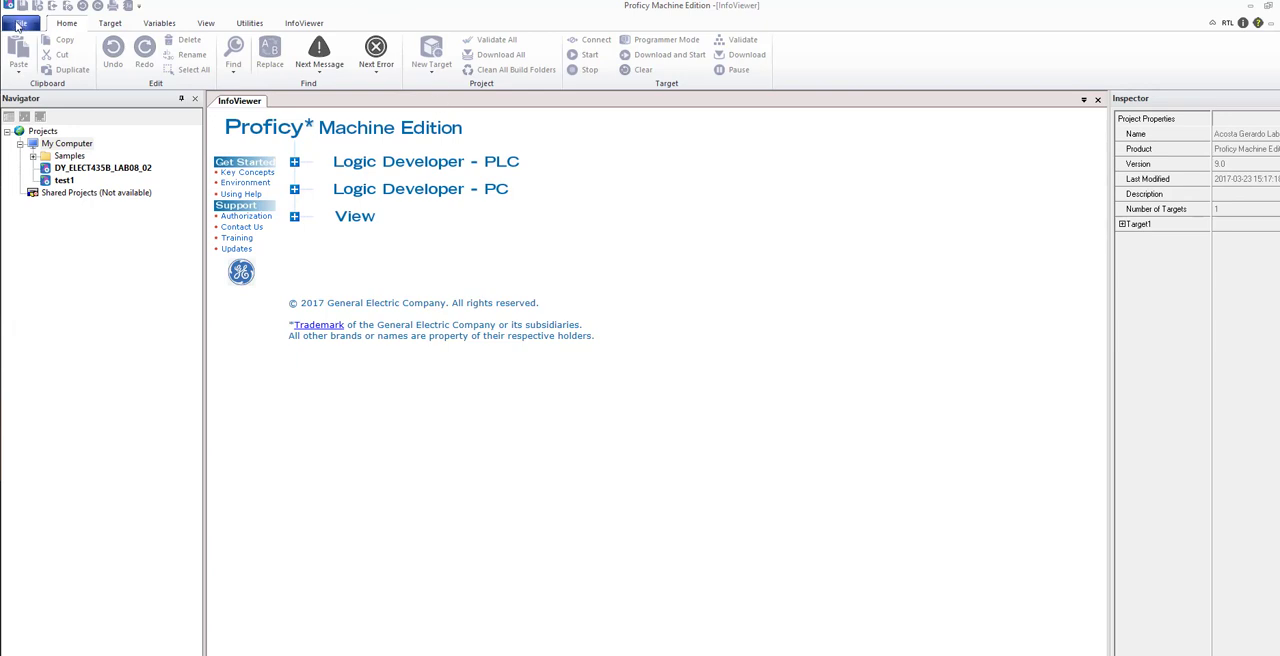
# View the software licensing tool's activation code entry form, cancel it without entering a code, and return to the InfoViewer page.
pyautogui.click(18, 24)
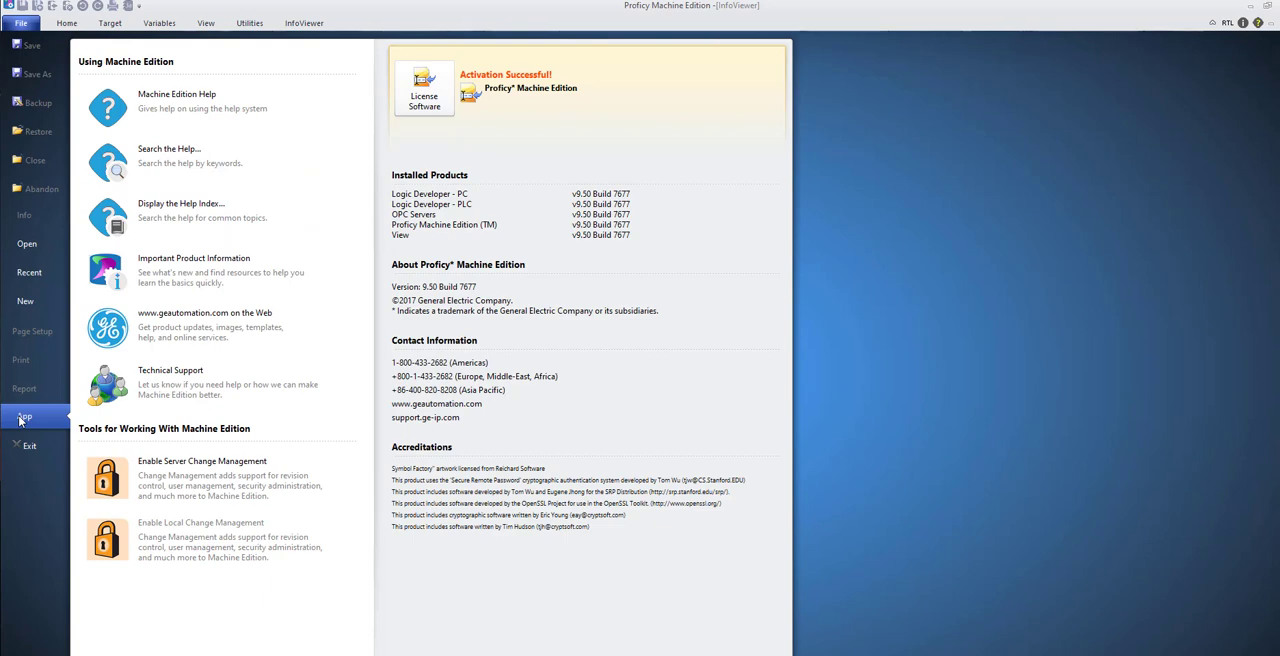
pyautogui.click(430, 100)
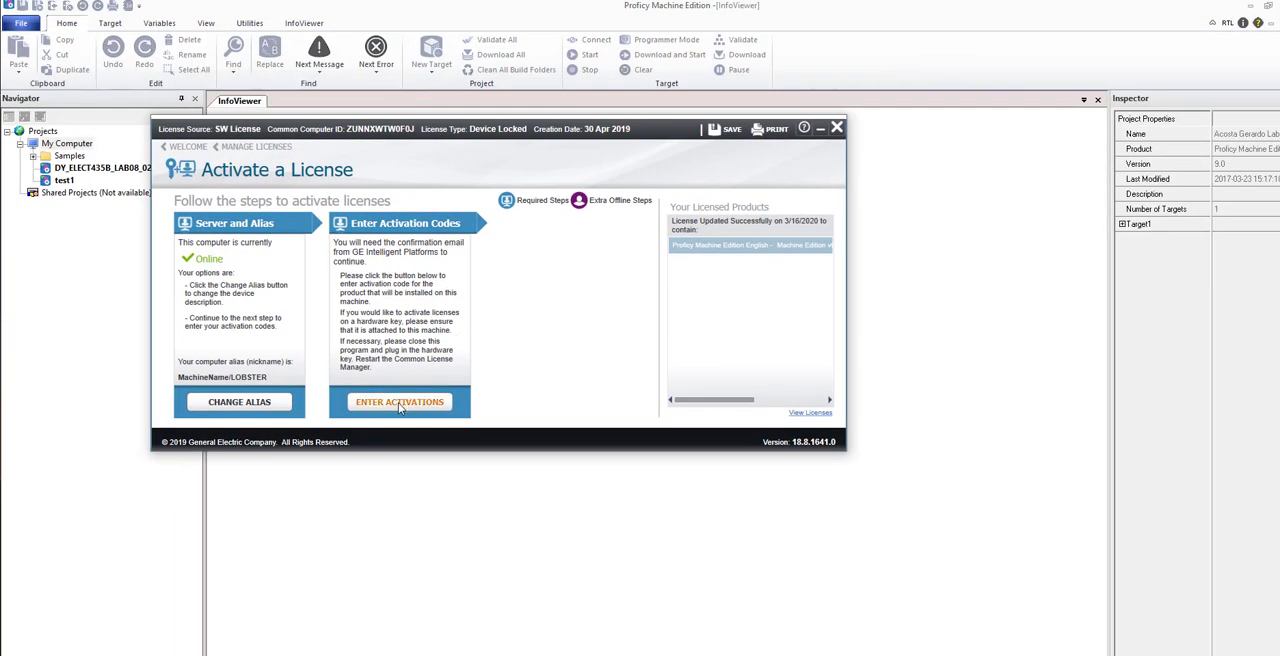
pyautogui.click(400, 402)
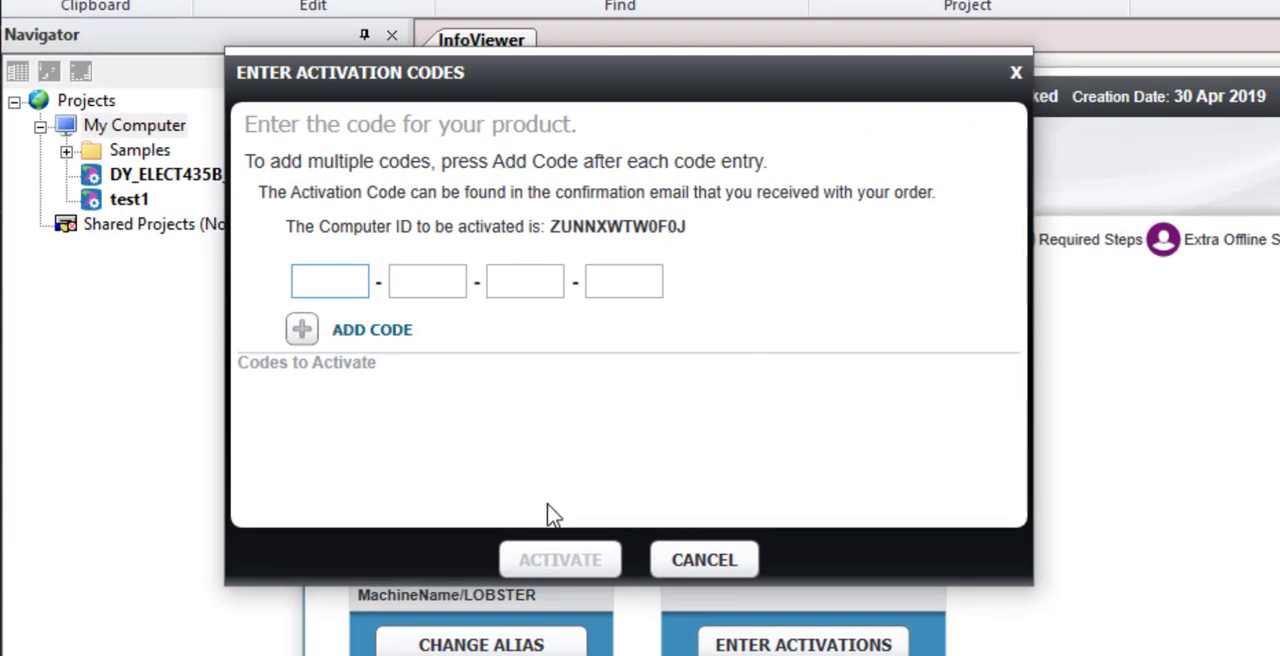
pyautogui.click(742, 575)
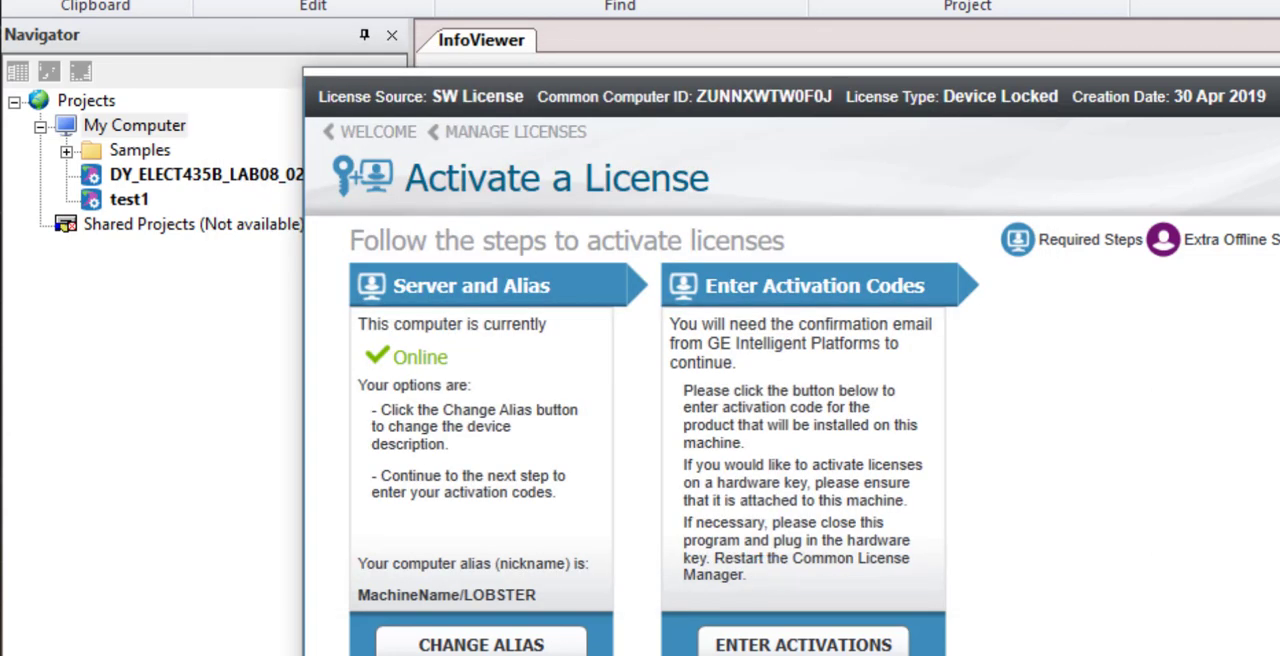
pyautogui.click(1278, 92)
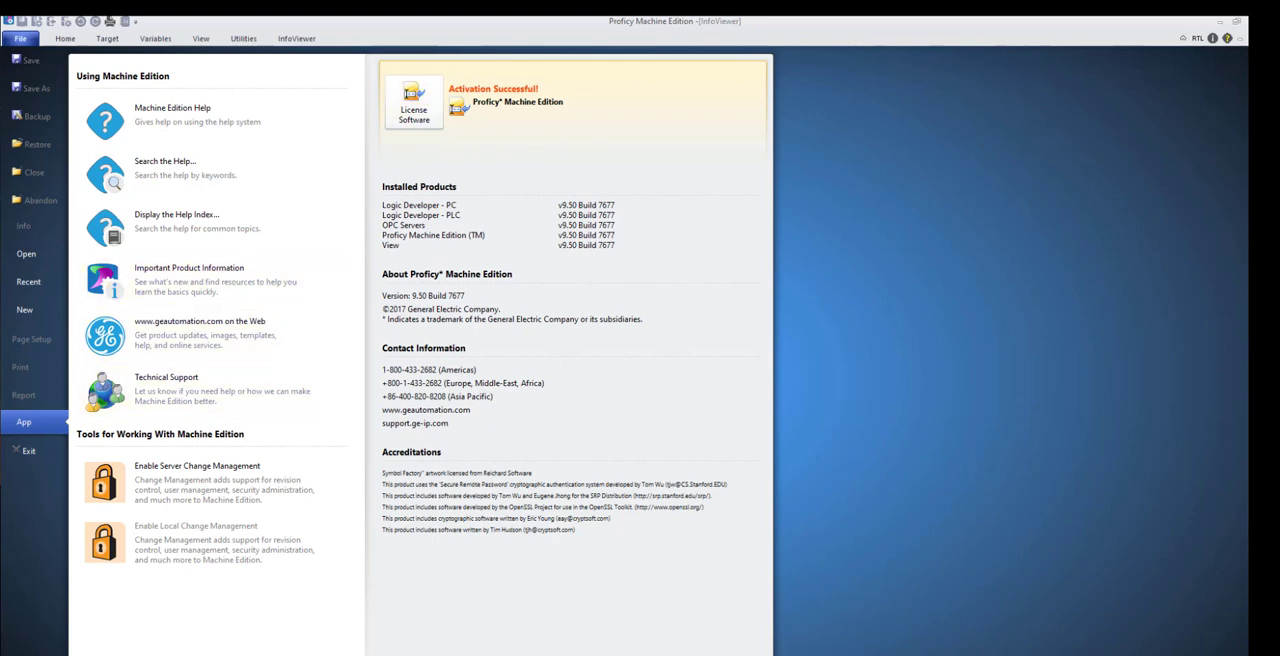
pyautogui.click(20, 40)
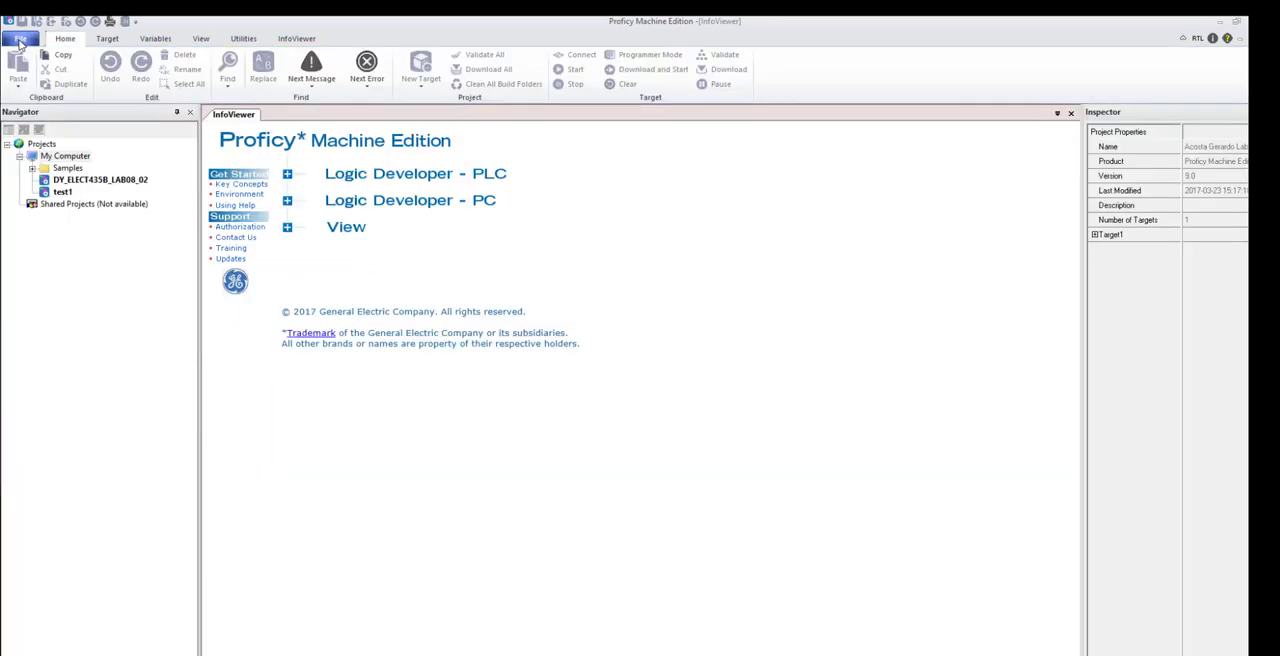